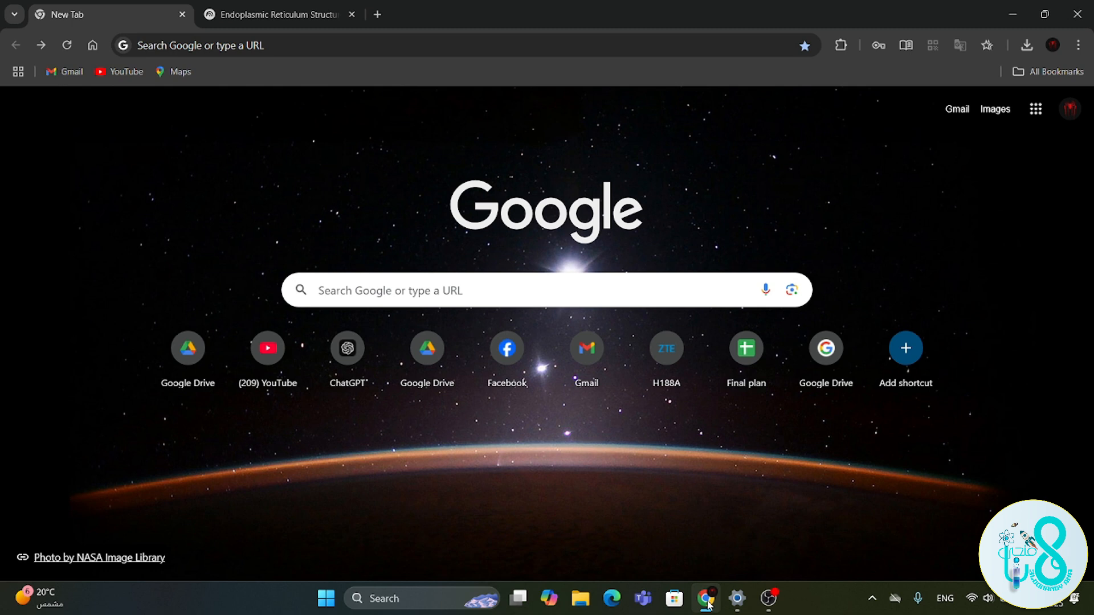
Search Google for notebooklm, go to the Google NotebookLM site and open the "Golgi Apparatus and Cytoskeleton" notebook.
left_click(623, 289)
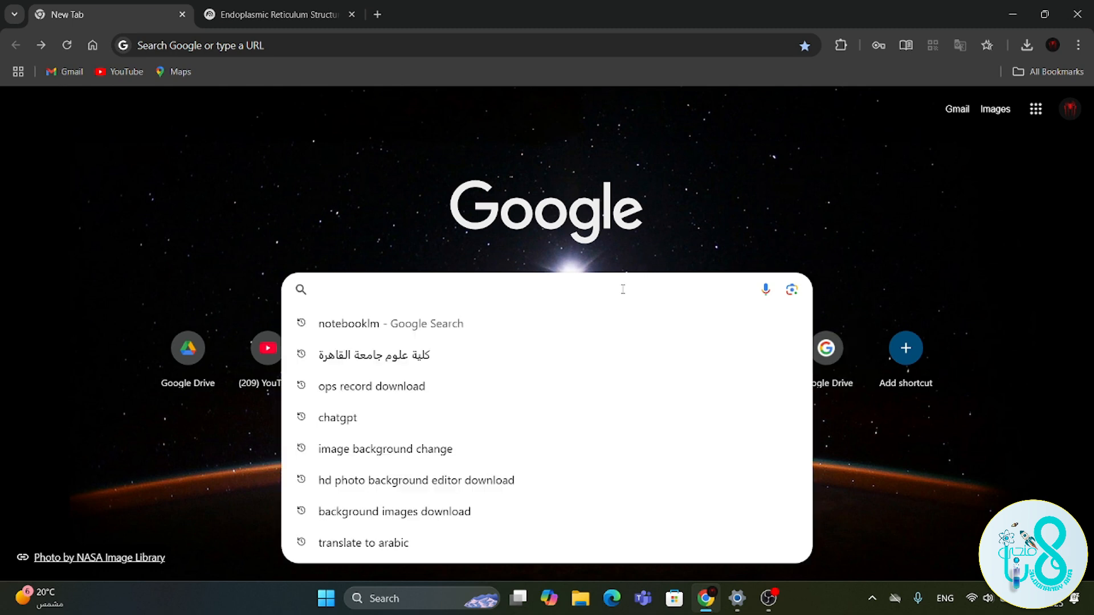
left_click(535, 324)
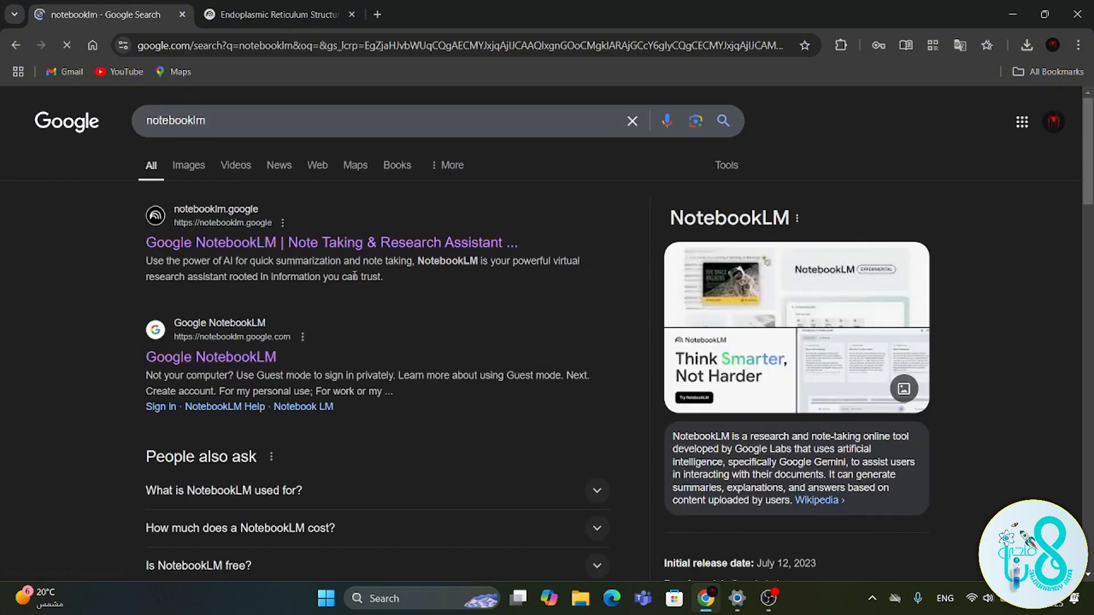
left_click(227, 358)
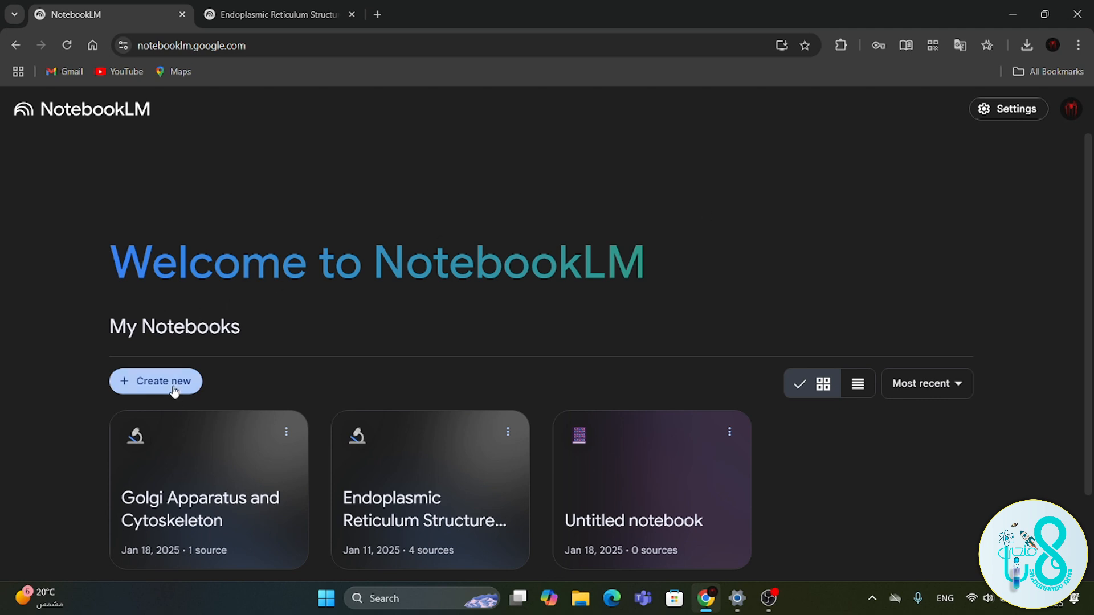
left_click(204, 462)
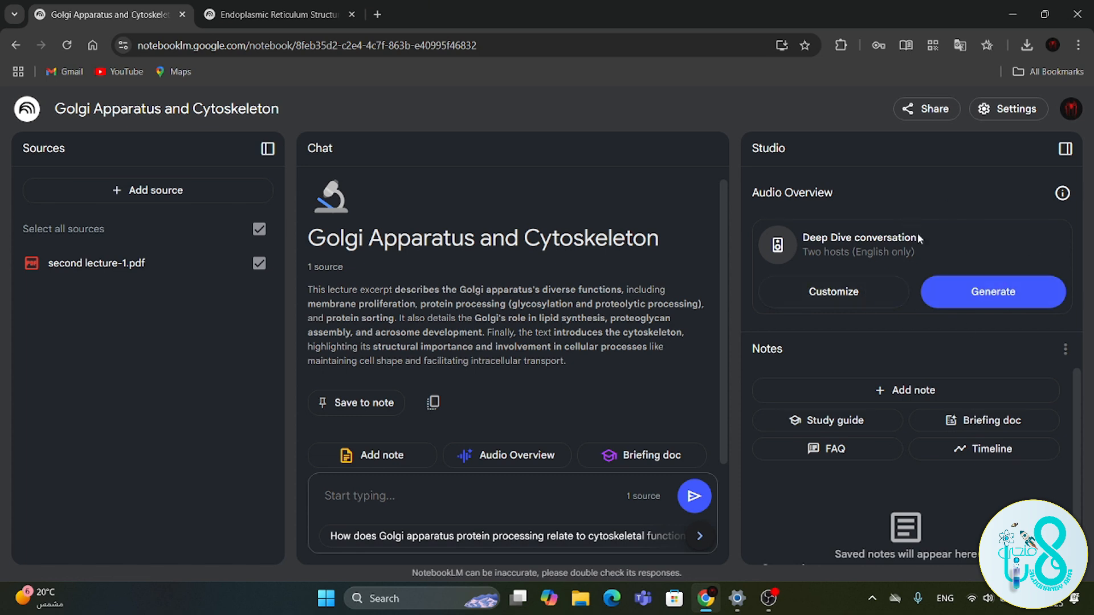
Generate the Deep Dive conversation audio overview and a briefing document from second lecture-1.pdf.
left_click(943, 290)
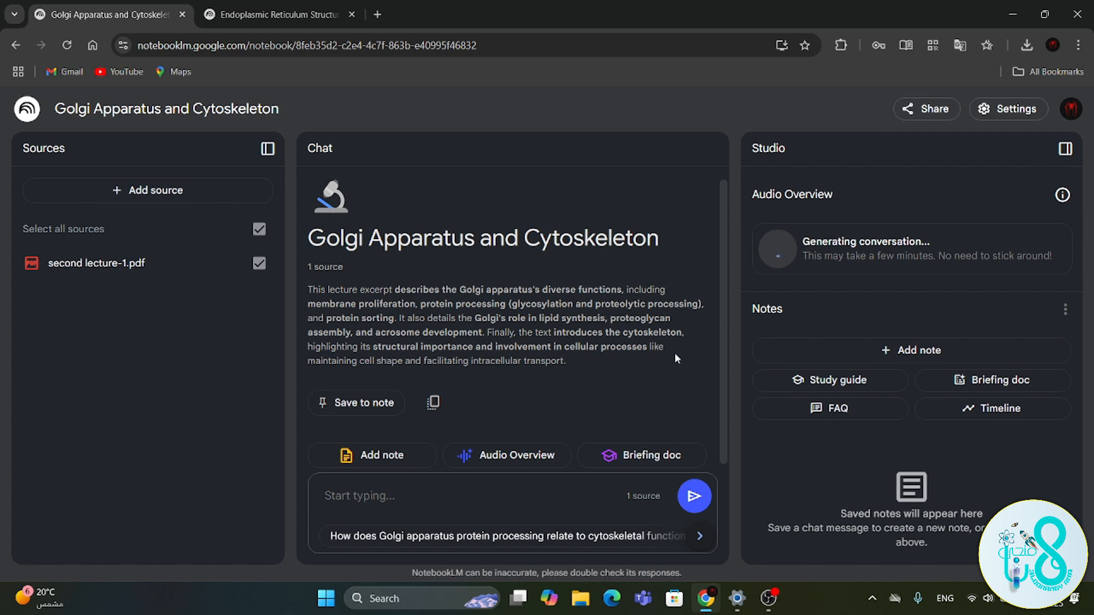
left_click(993, 381)
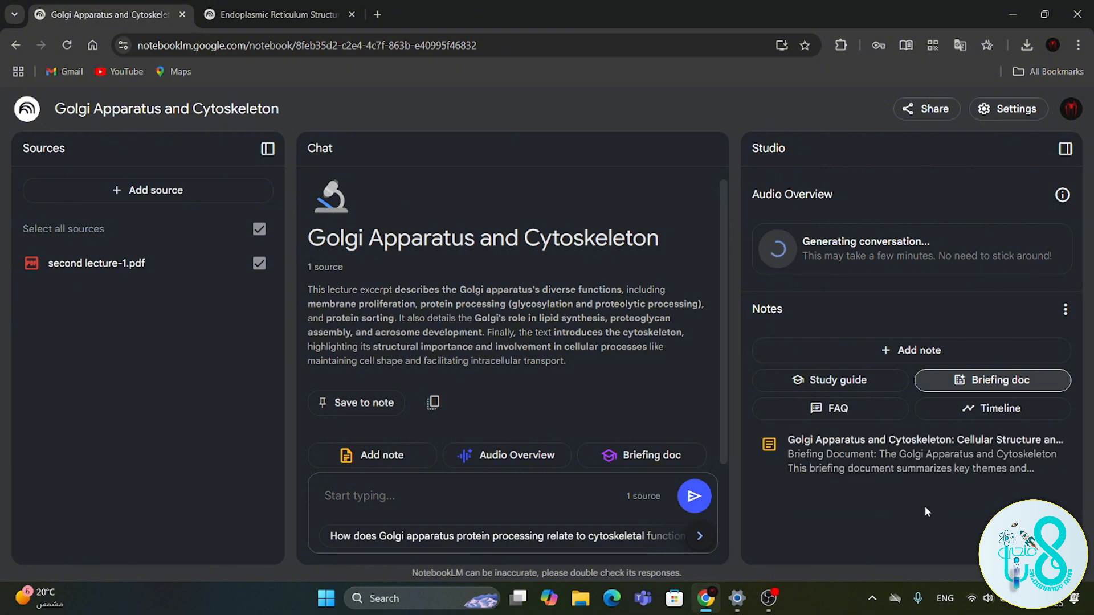
Open the generated briefing document note and read it through from the Golgi functions to the conclusion.
left_click(930, 465)
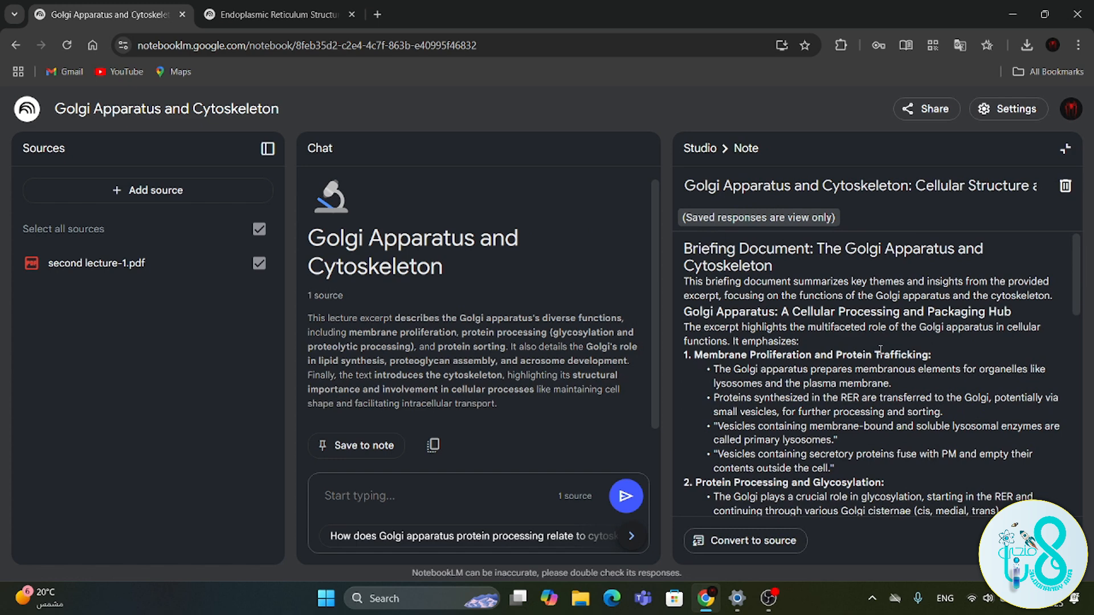
scroll(880, 349, "down", 2)
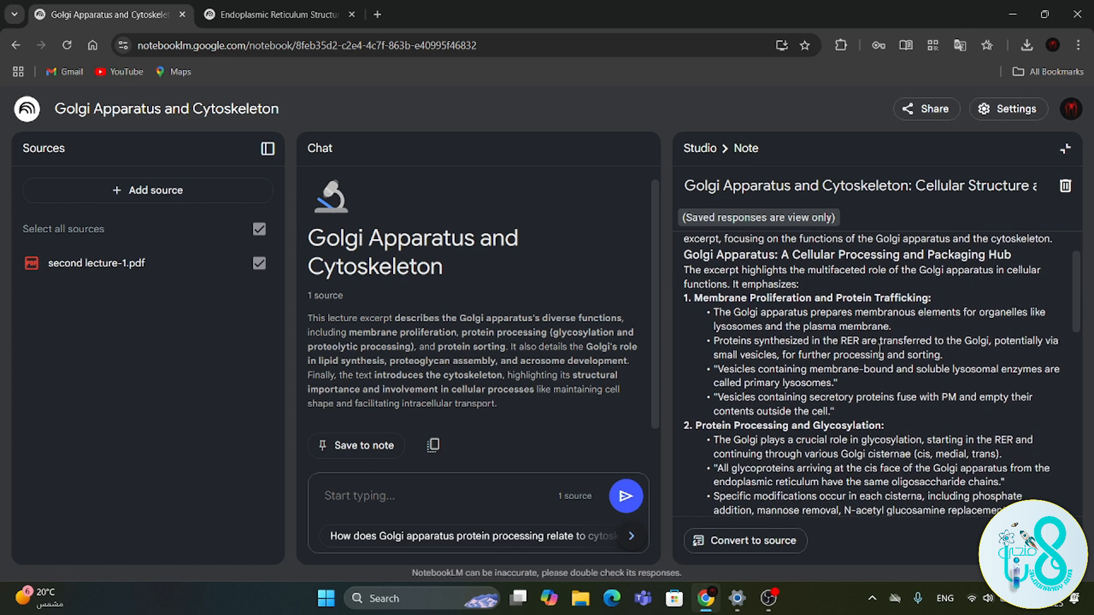
scroll(879, 348, "down", 1)
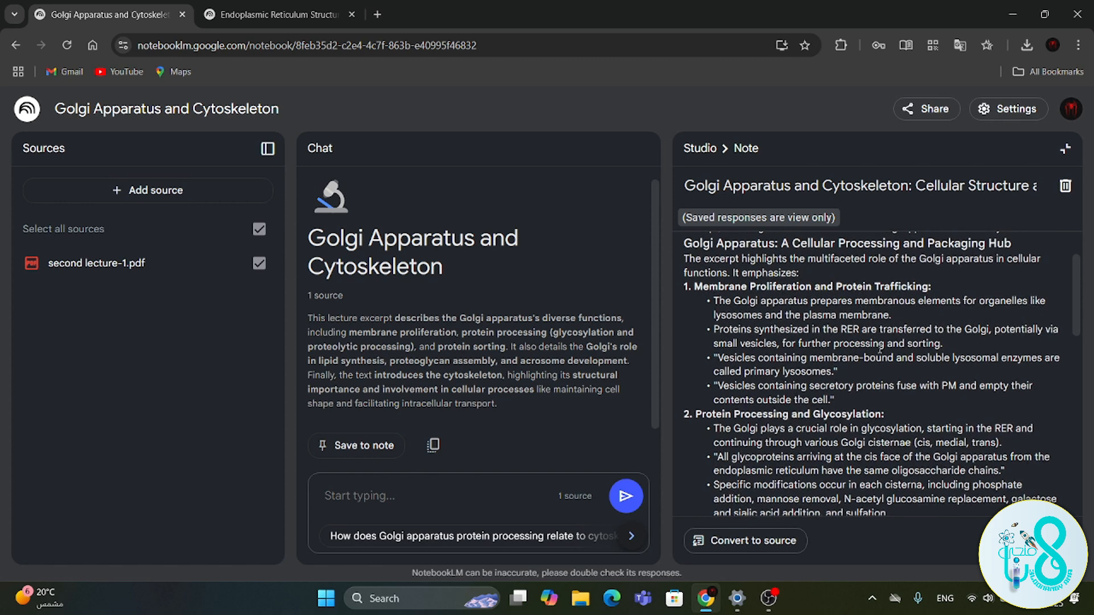
scroll(879, 349, "down", 1)
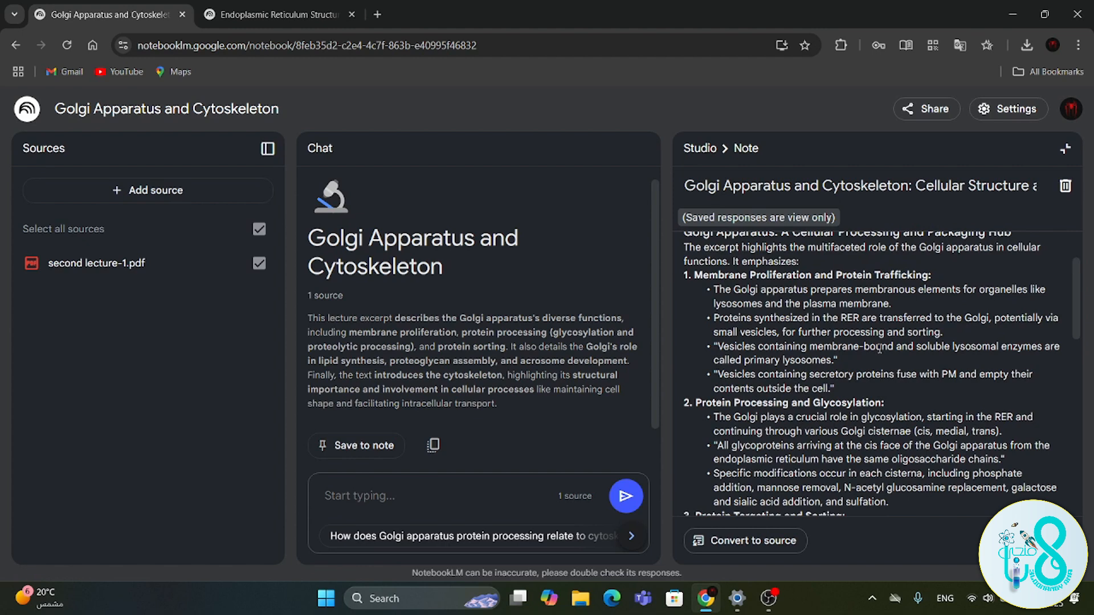
scroll(879, 349, "down", 4)
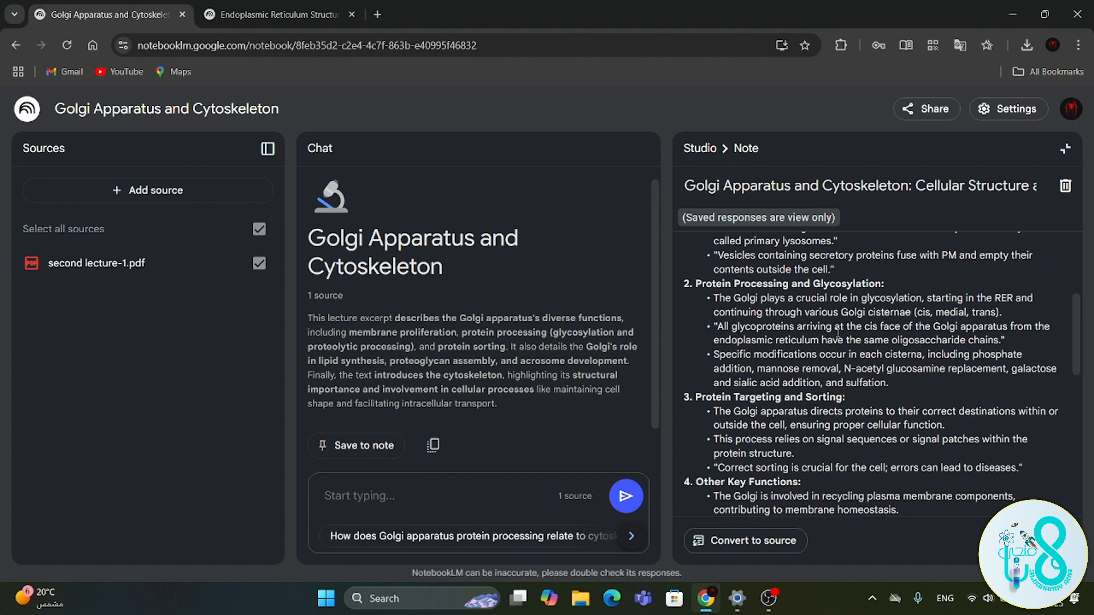
scroll(899, 454, "down", 3)
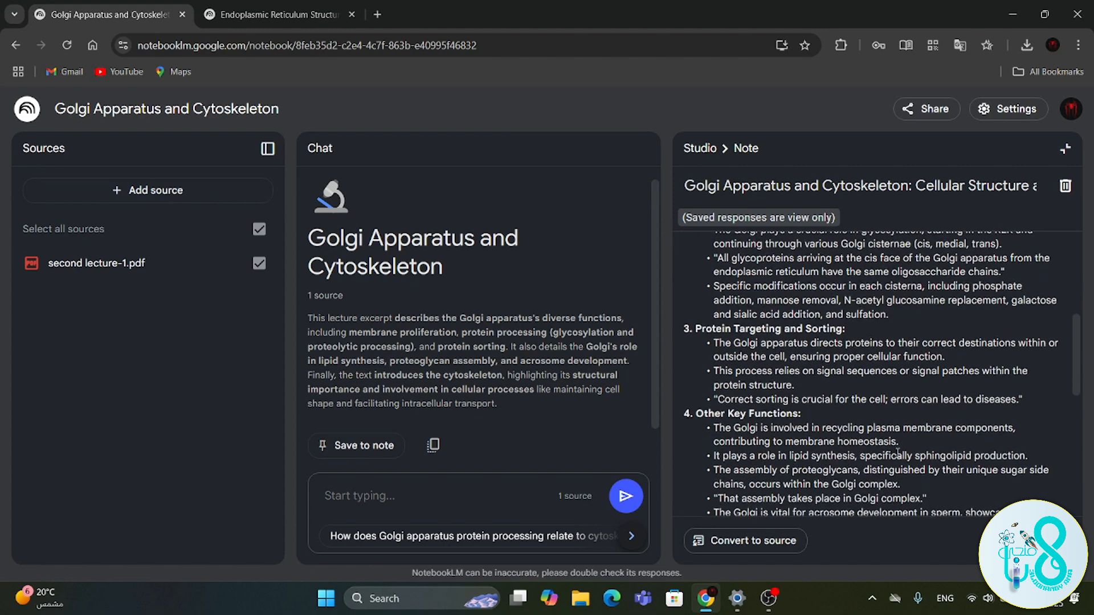
scroll(748, 419, "down", 3)
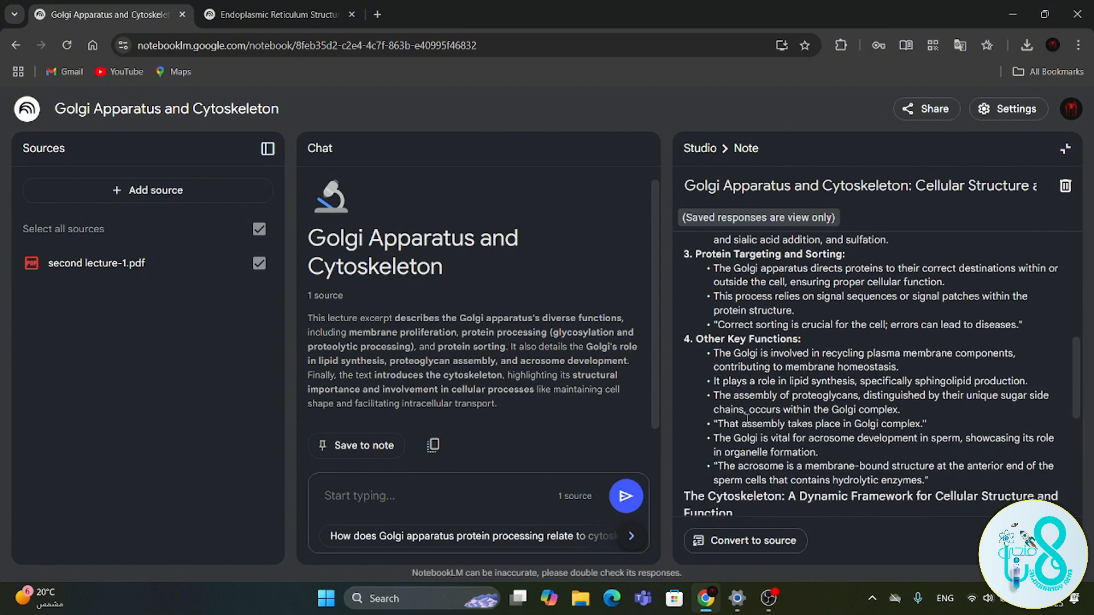
scroll(798, 389, "down", 8)
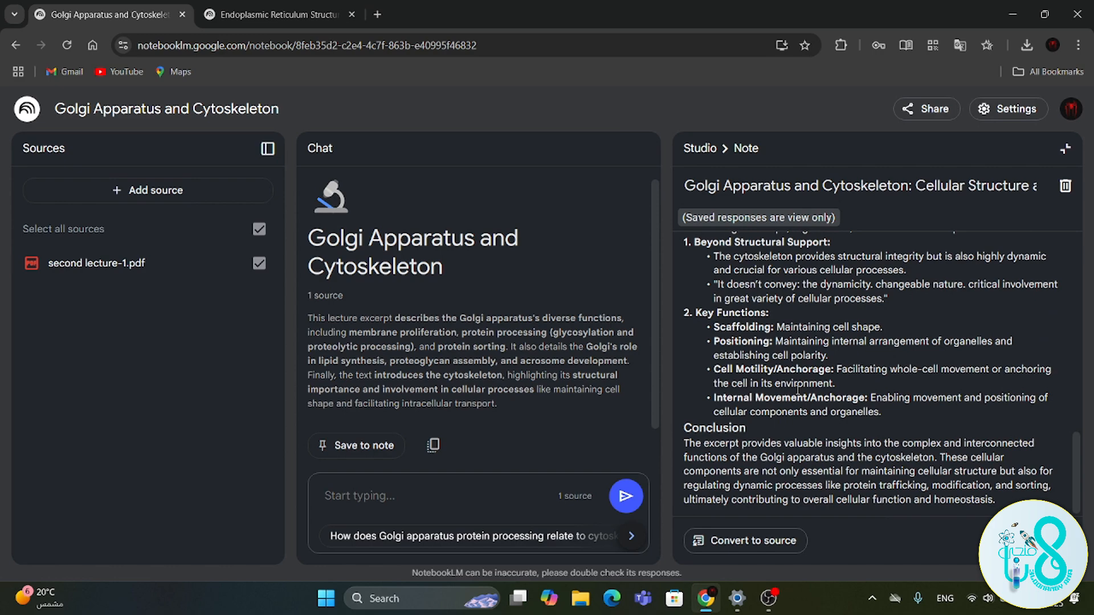
scroll(798, 390, "up", 15)
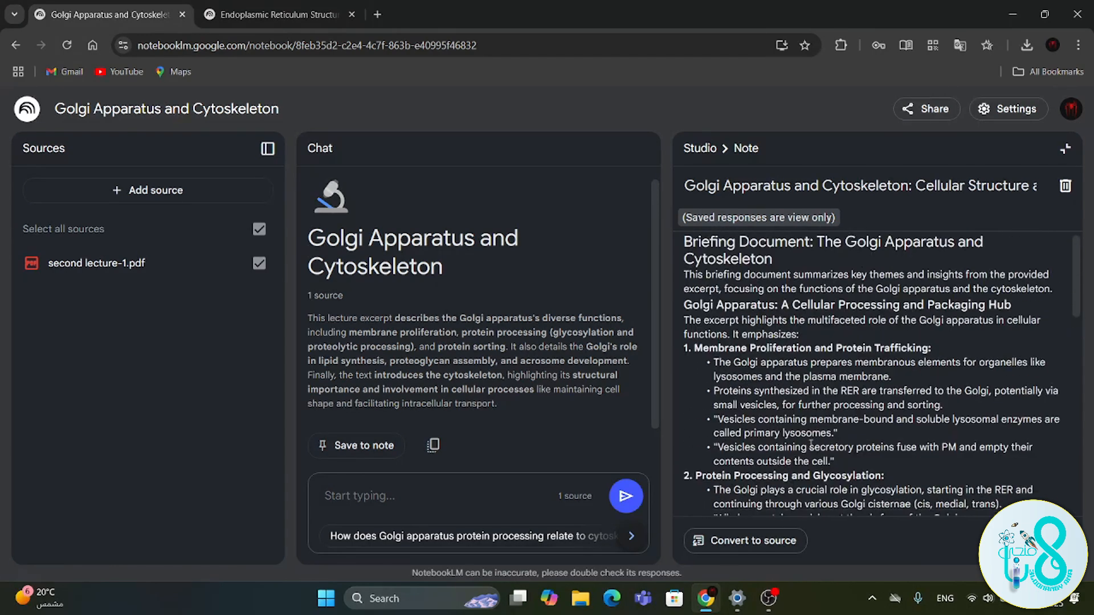
scroll(812, 444, "down", 15)
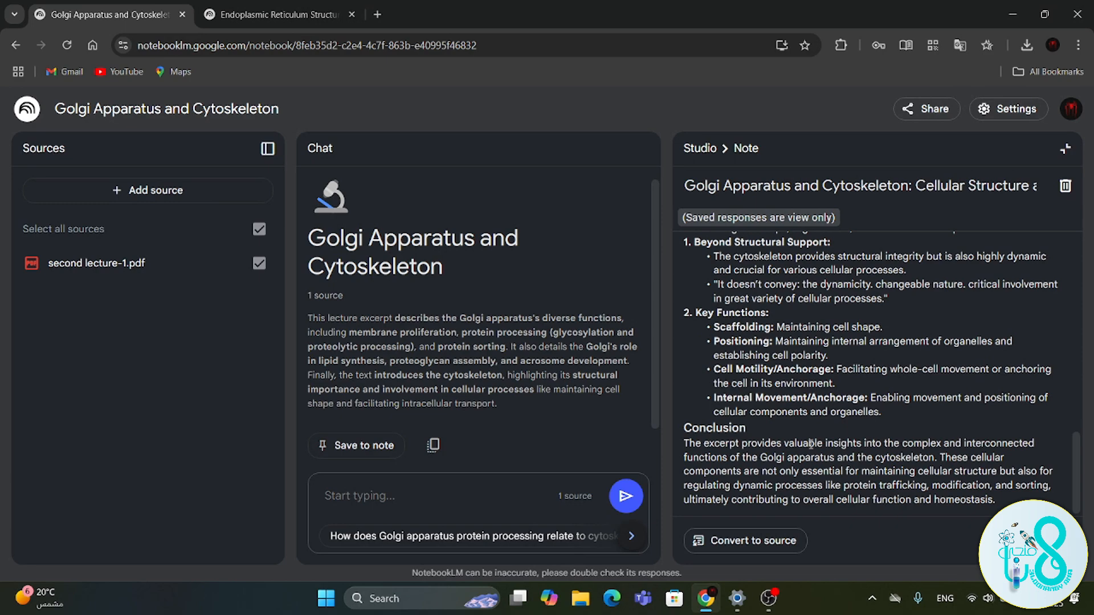
scroll(811, 444, "up", 10)
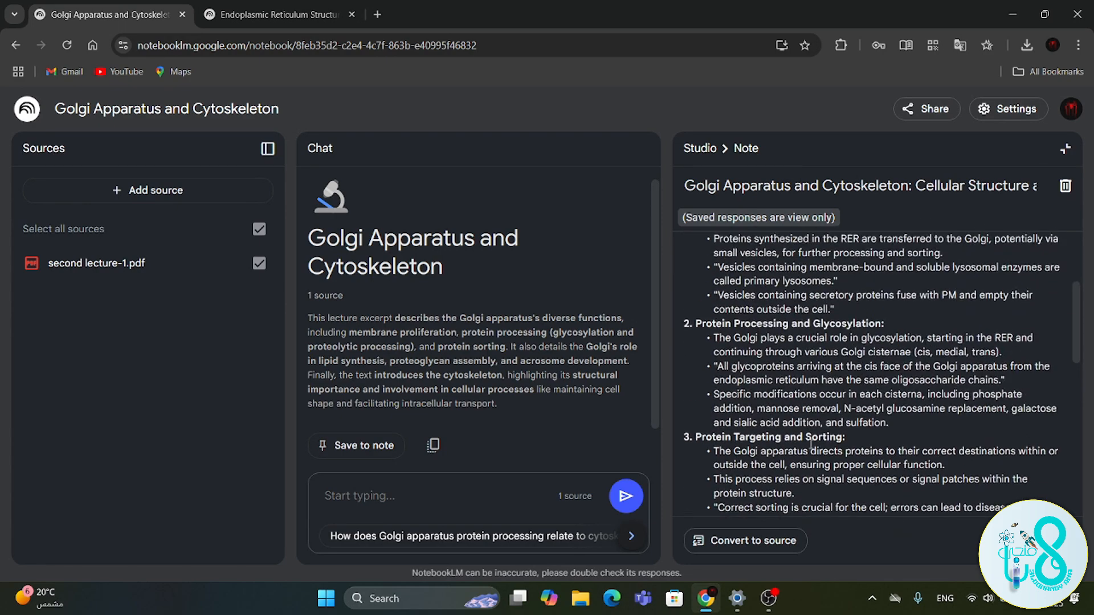
scroll(811, 444, "up", 3)
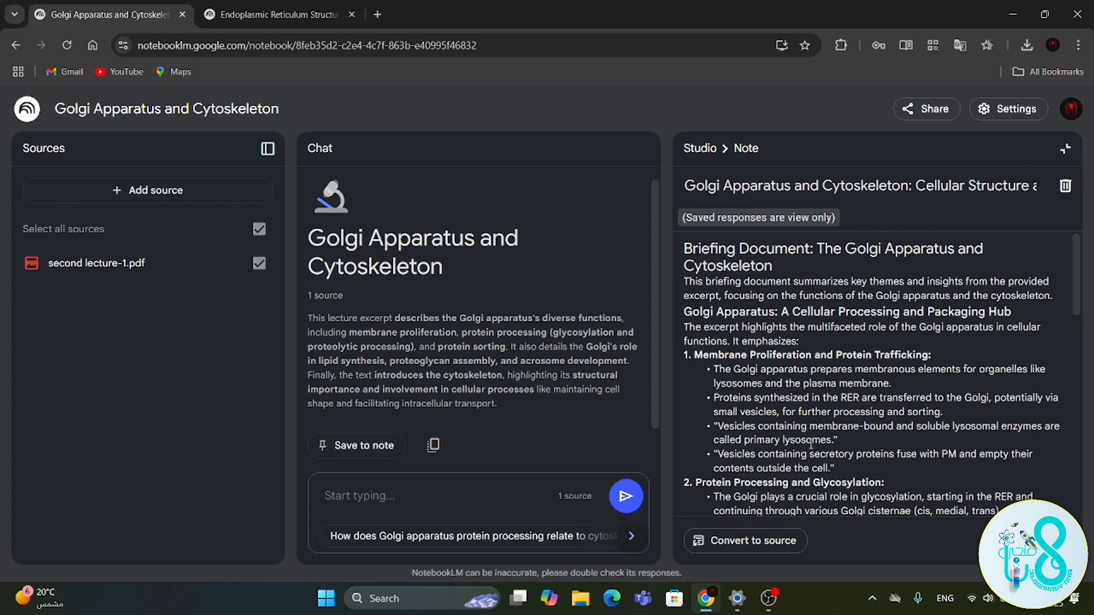
Generate a study guide for the notebook and convert the briefing document note into a source.
left_click(1065, 149)
left_click(832, 380)
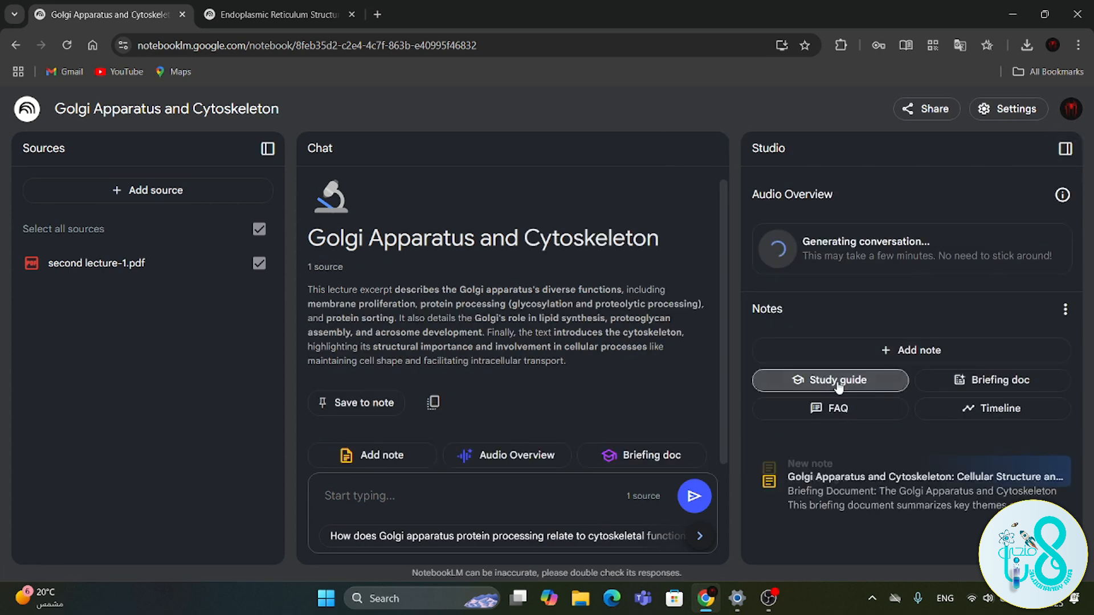
left_click(804, 485)
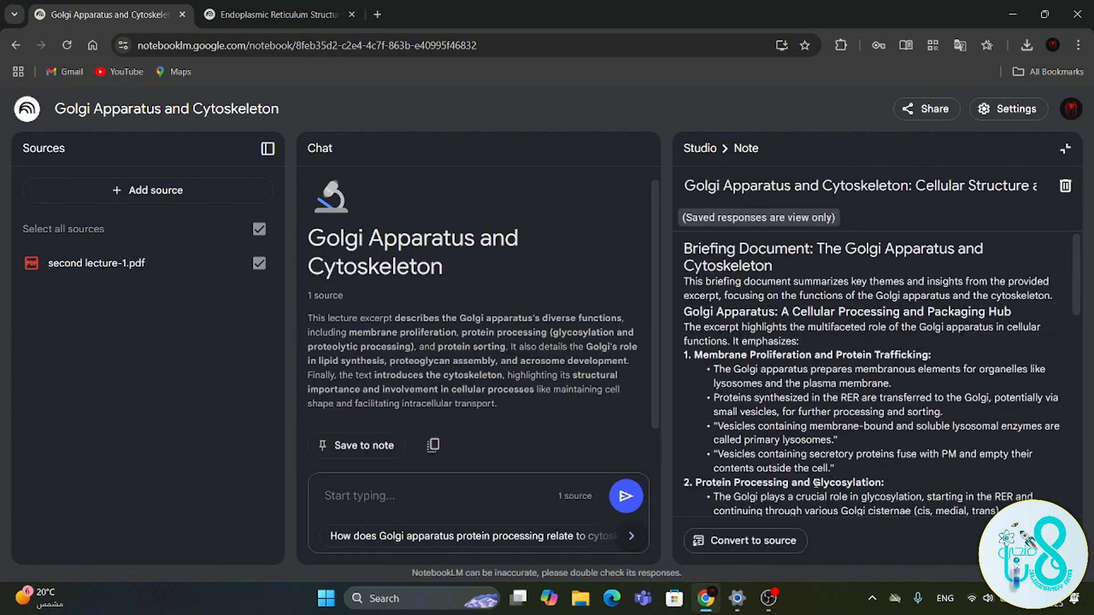
left_click(747, 542)
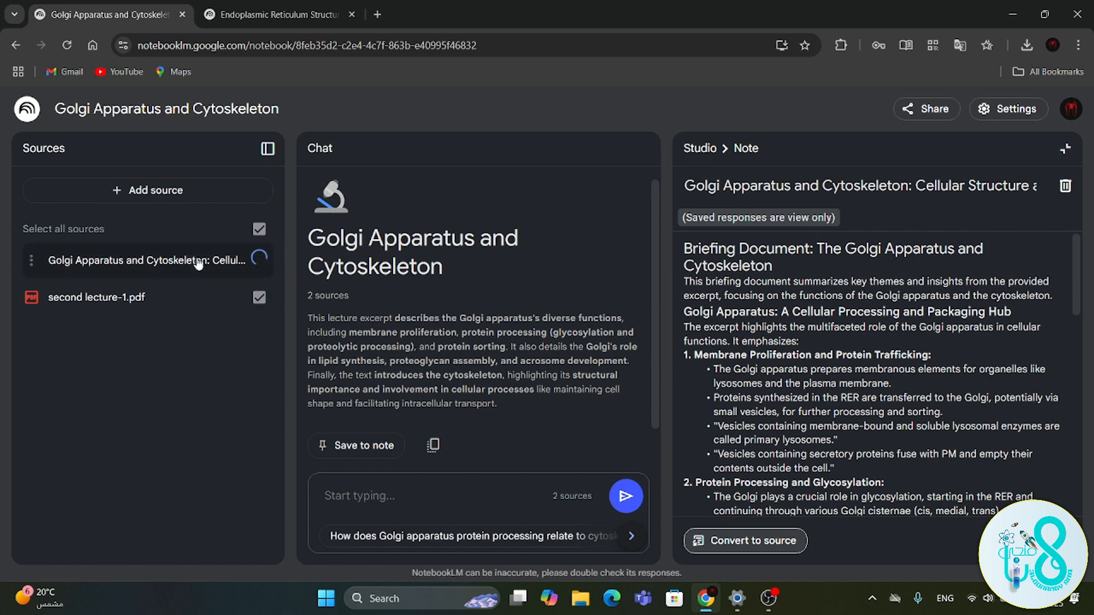
Open the source made from the briefing note, review its source guide summary and full text, and close it.
left_click(193, 267)
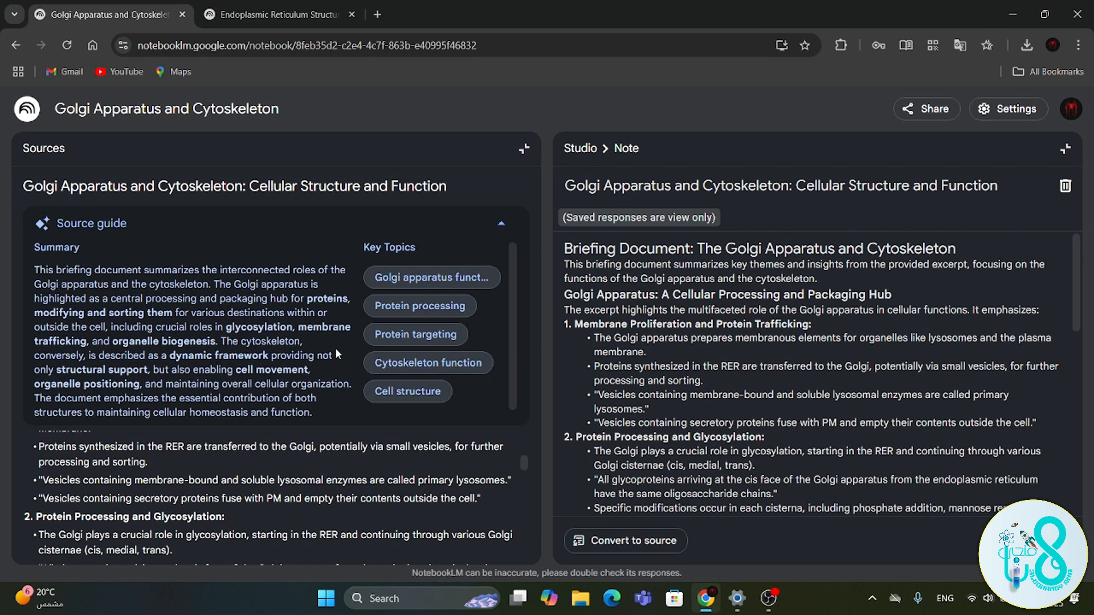
scroll(336, 350, "down", 1)
scroll(336, 350, "up", 1)
scroll(336, 350, "down", 1)
scroll(336, 350, "up", 1)
scroll(336, 350, "down", 1)
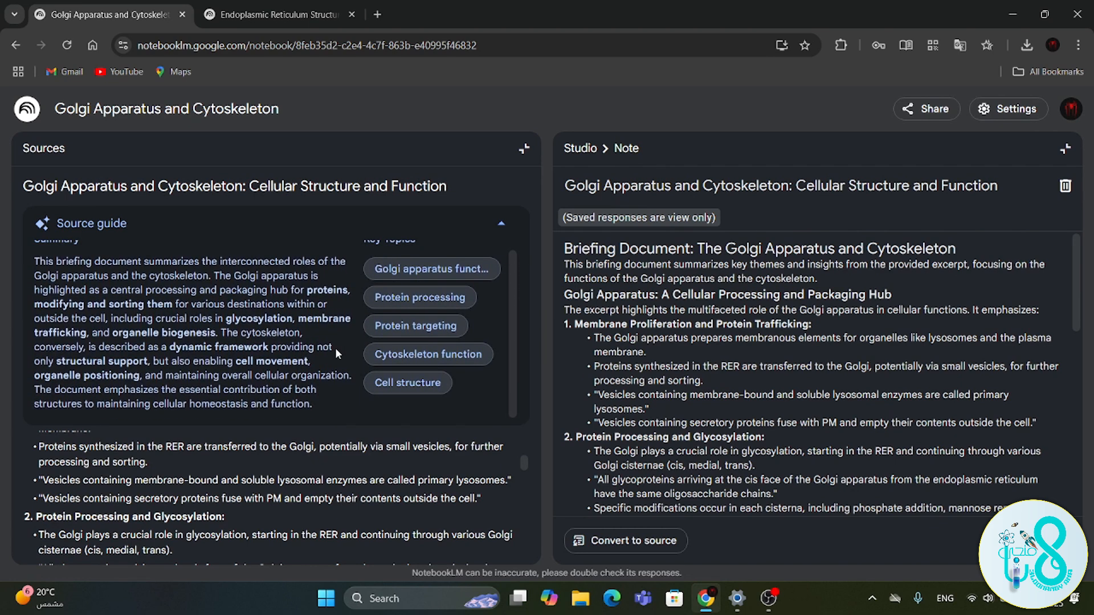
scroll(336, 353, "up", 1)
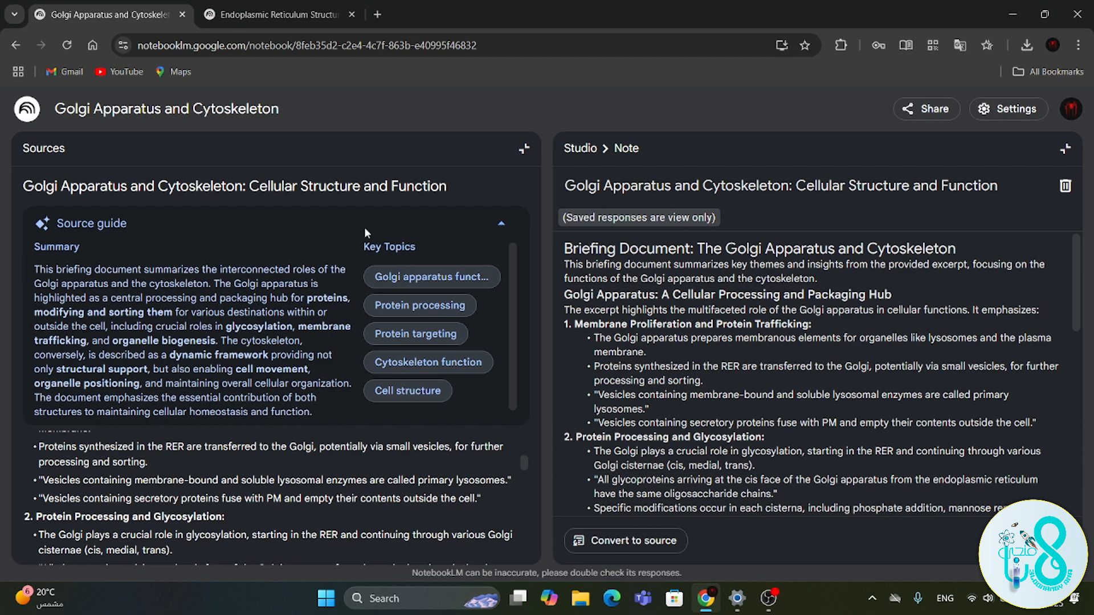
left_click(492, 229)
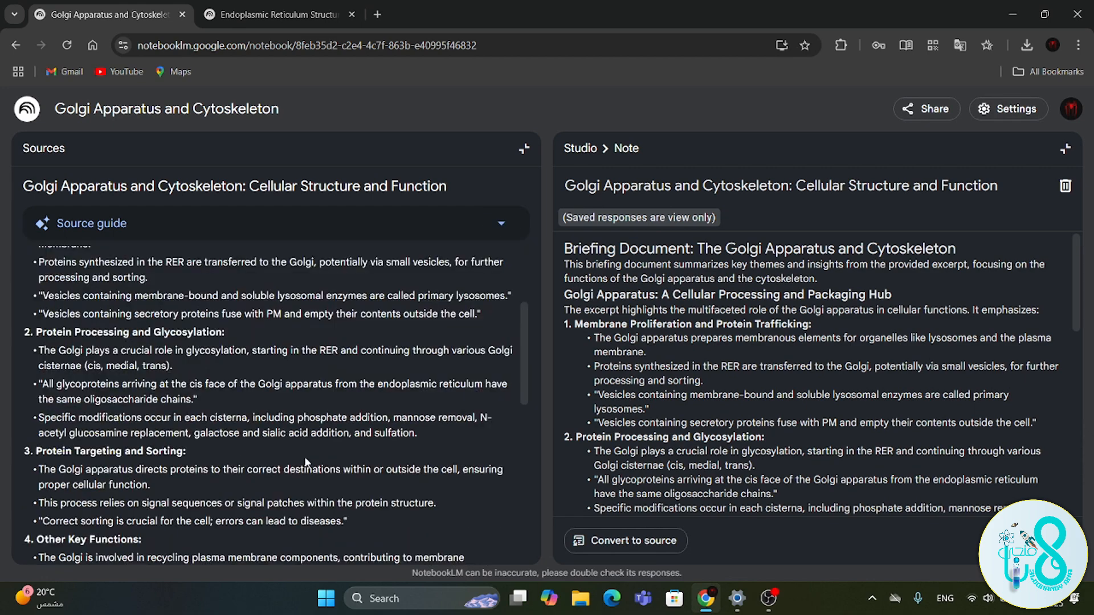
scroll(304, 456, "down", 10)
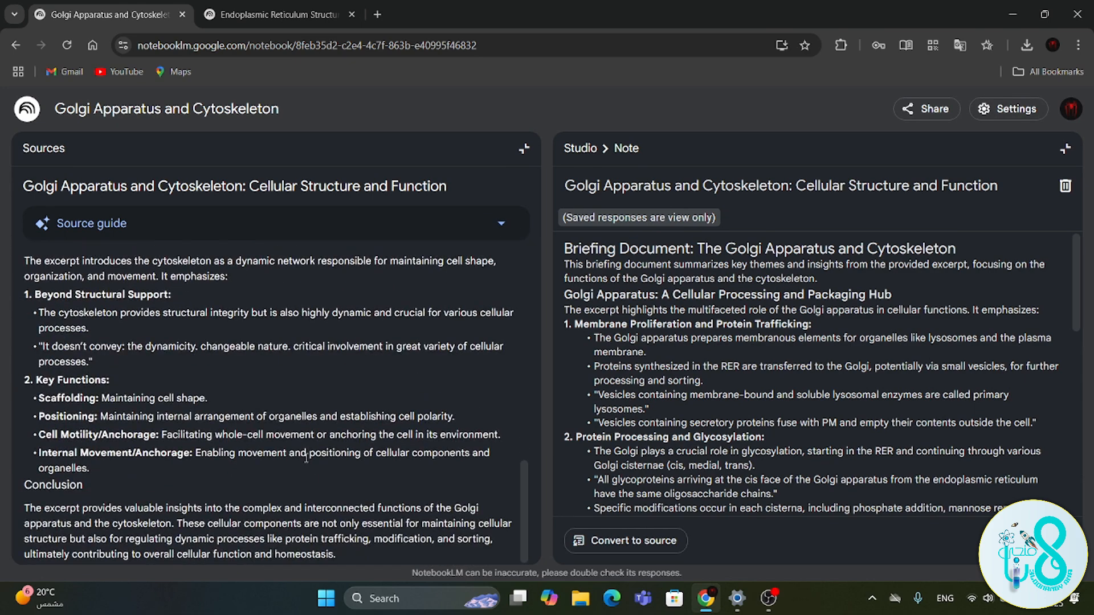
left_click(524, 149)
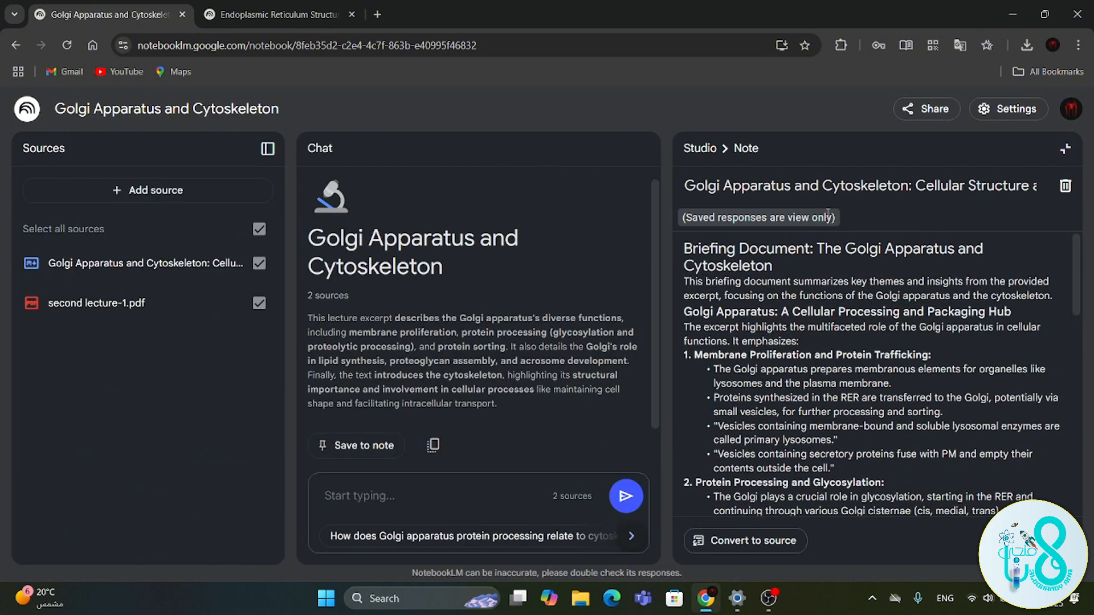
Open the generated study guide note and examine its key concepts, quiz, answer key, essay questions and glossary.
left_click(1066, 149)
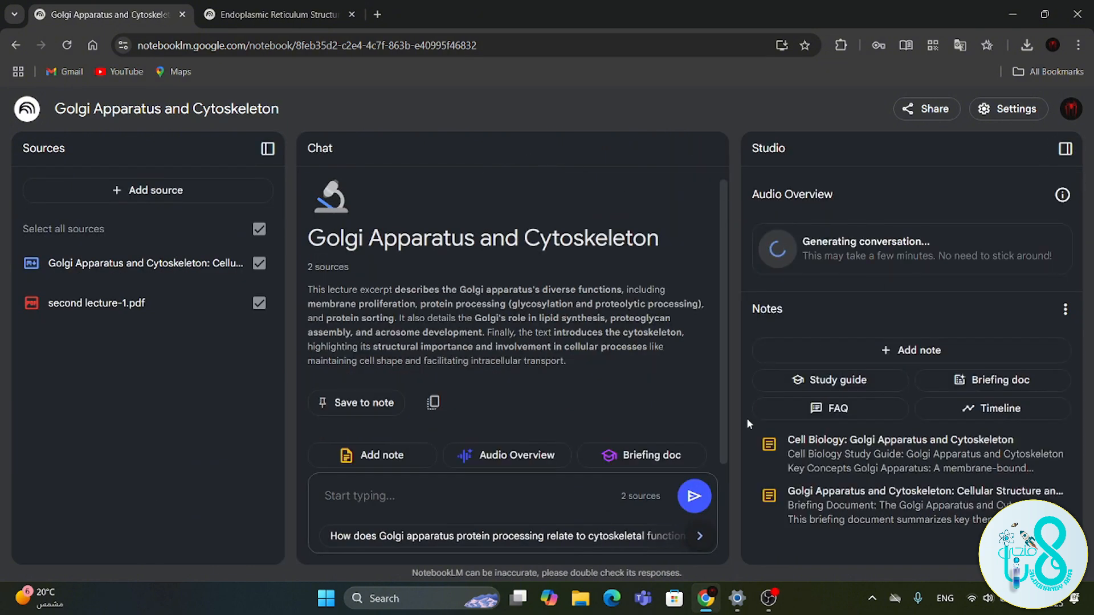
left_click(927, 454)
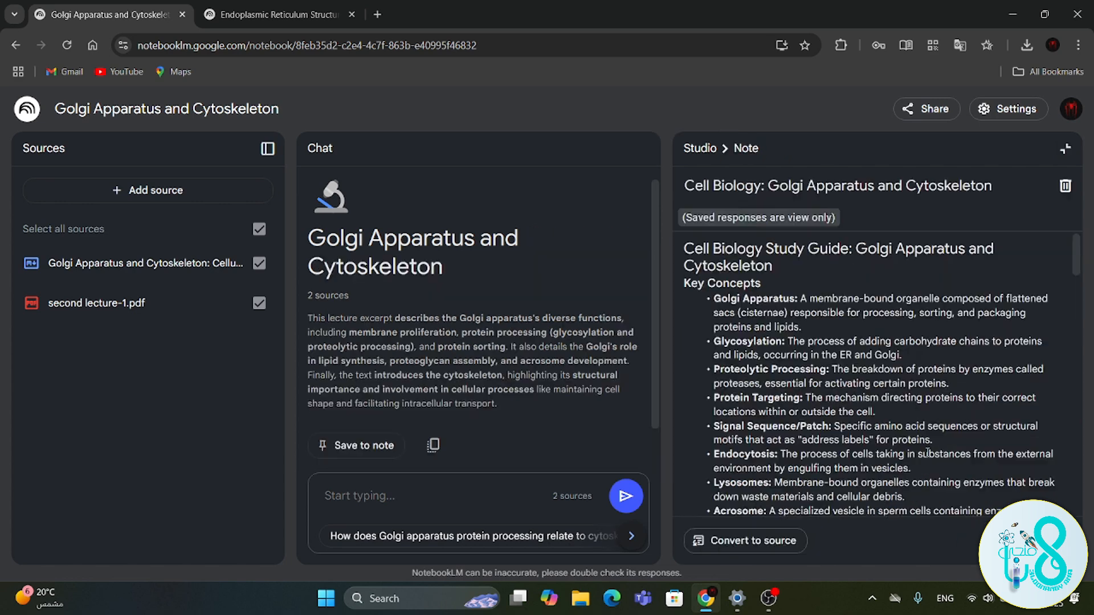
scroll(873, 307, "down", 1)
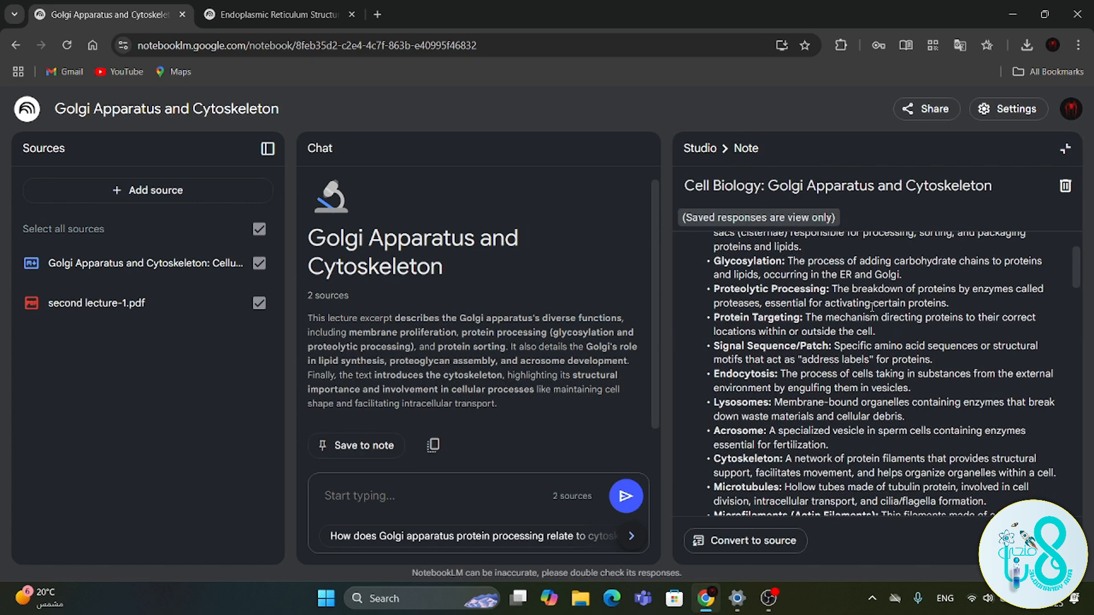
scroll(873, 307, "down", 3)
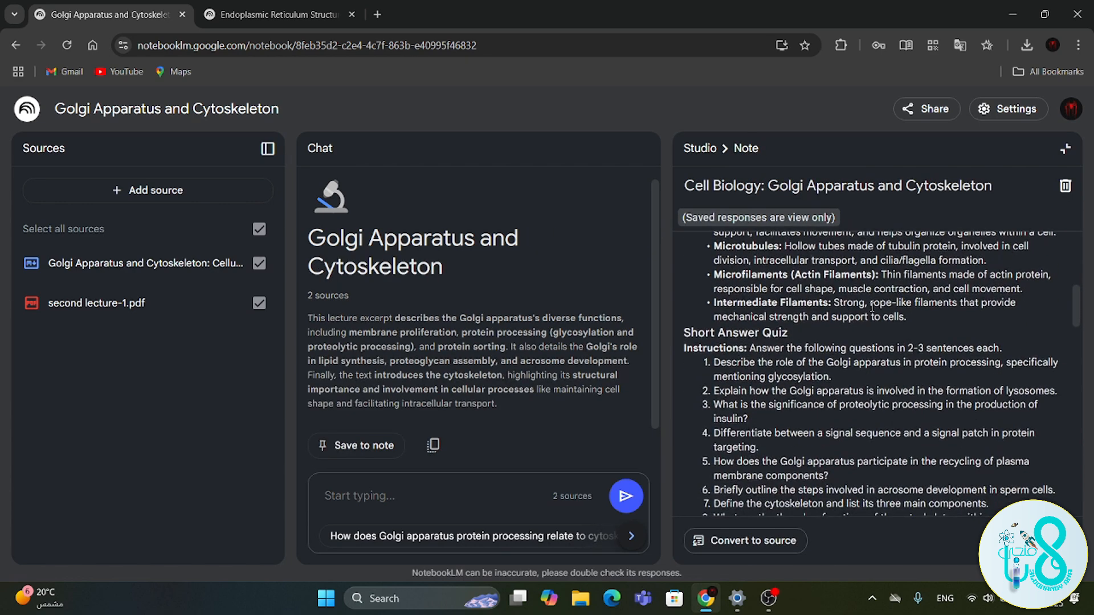
scroll(873, 307, "down", 5)
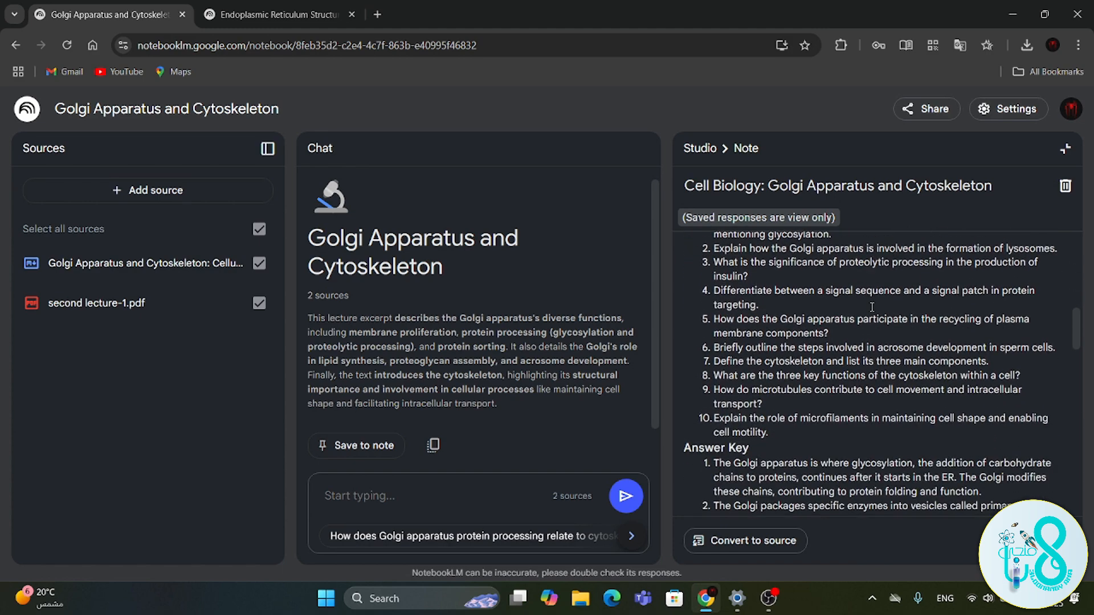
scroll(872, 307, "down", 7)
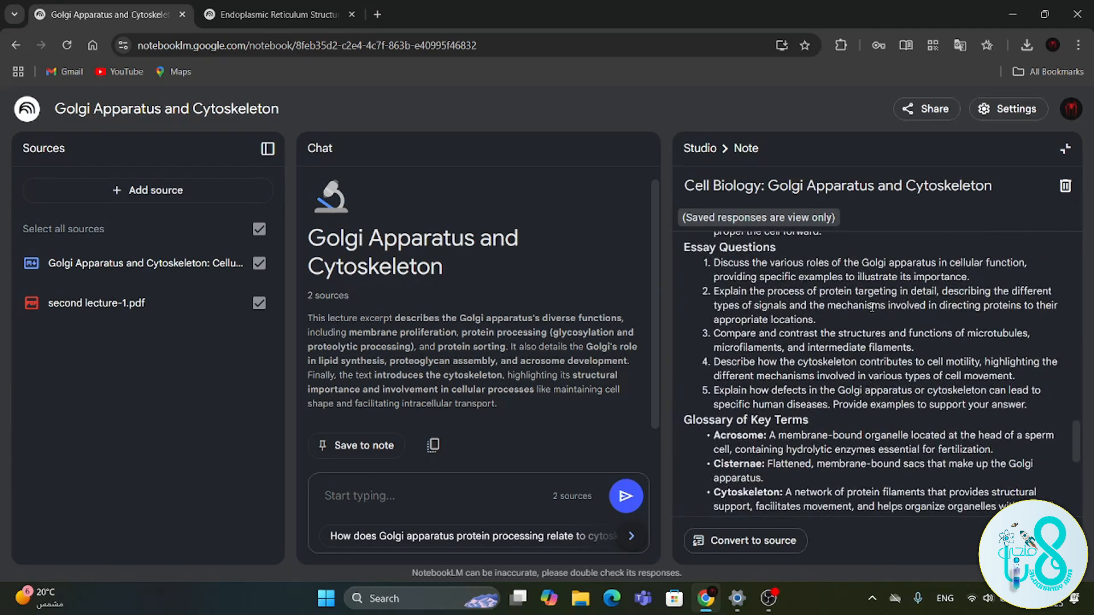
scroll(872, 308, "down", 4)
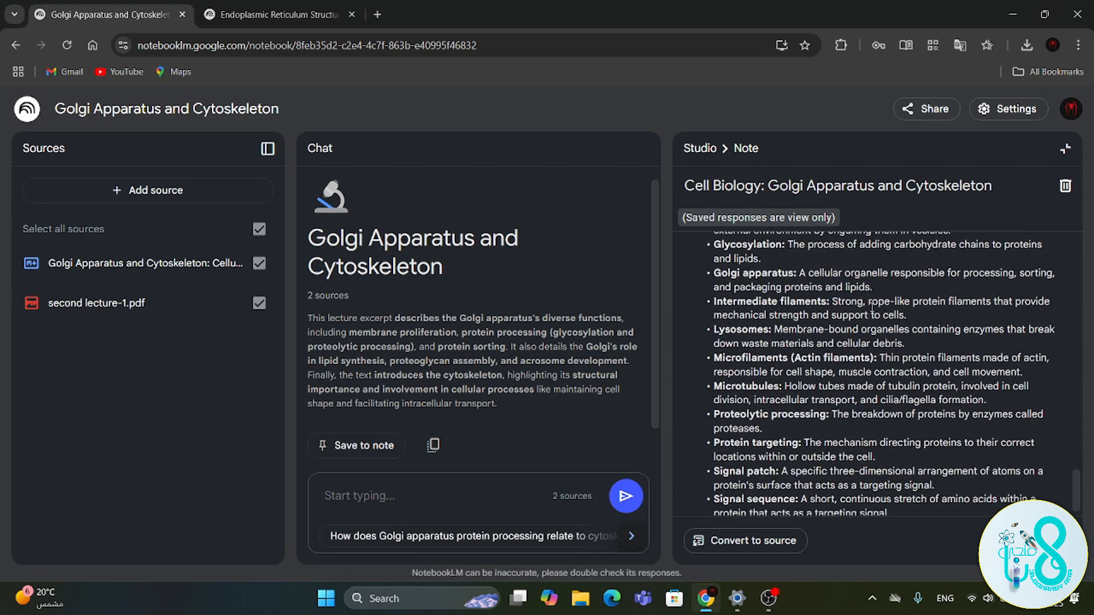
scroll(872, 308, "up", 4)
scroll(872, 308, "up", 1)
scroll(872, 308, "down", 2)
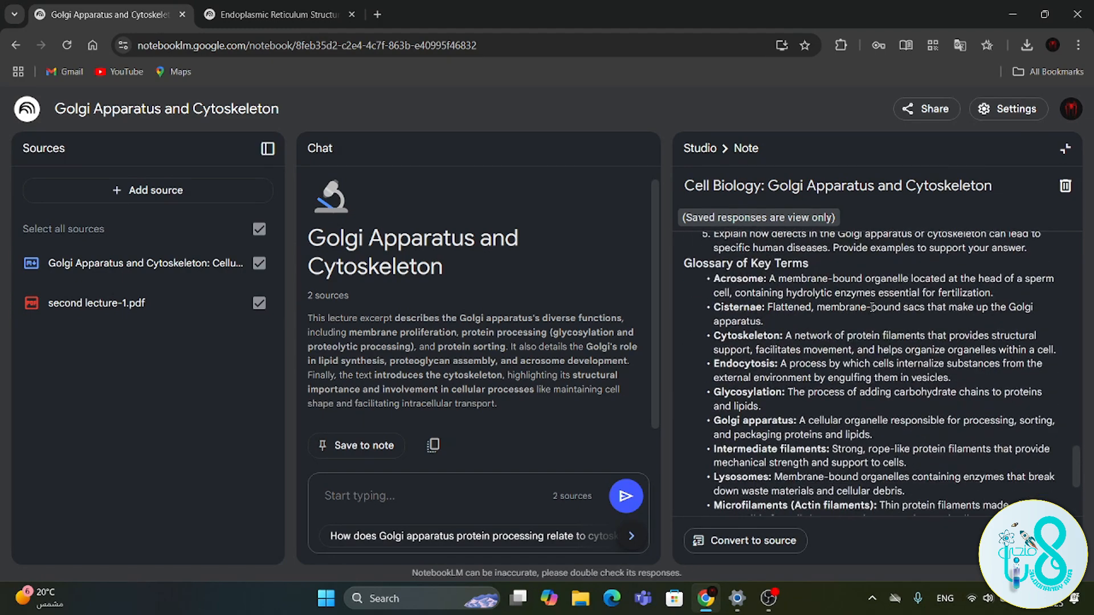
Read the study guide's glossary to its end, return to the key concepts, and close the note.
scroll(872, 307, "down", 3)
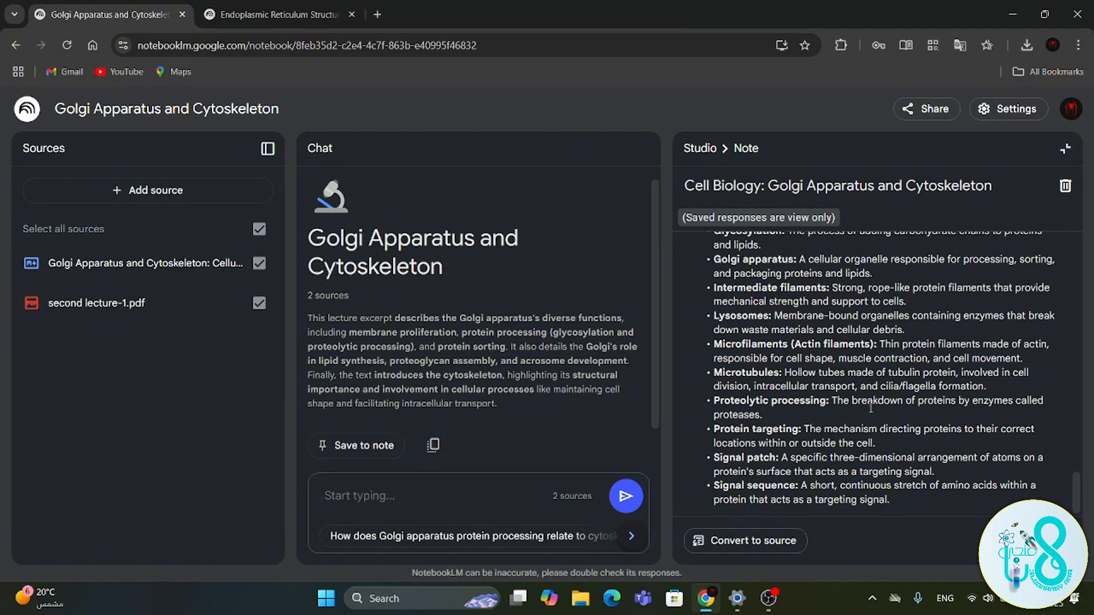
scroll(871, 408, "up", 20)
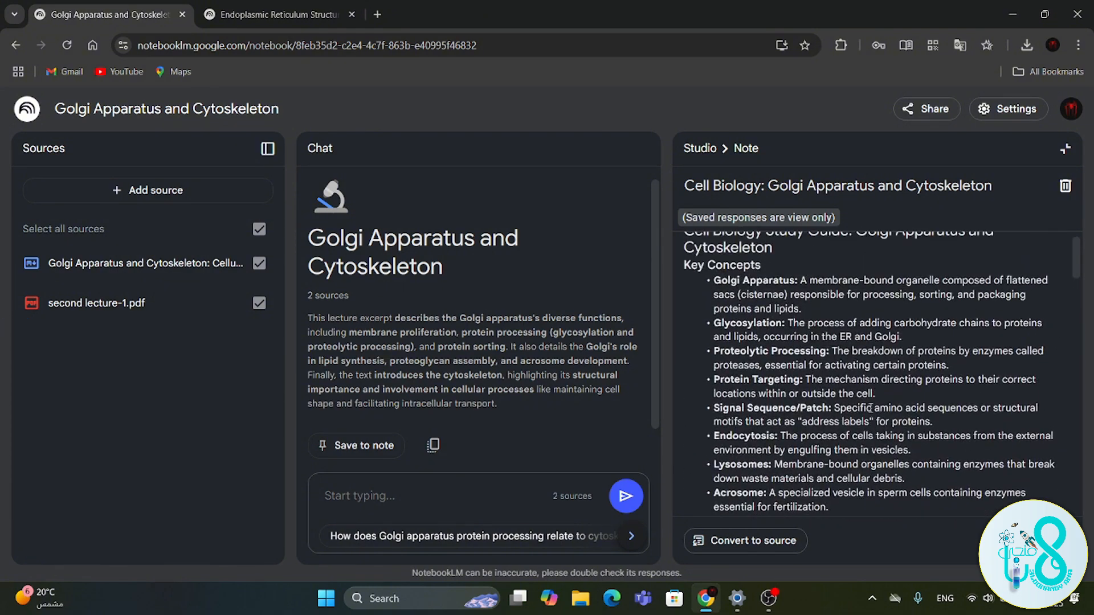
scroll(916, 368, "up", 1)
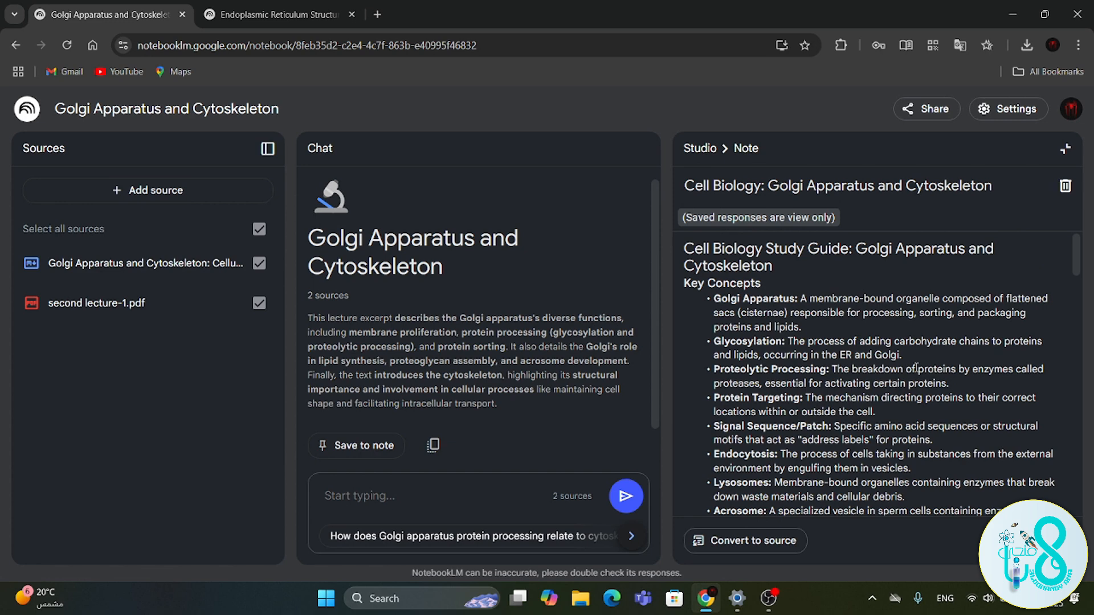
scroll(917, 367, "down", 1)
scroll(916, 366, "up", 1)
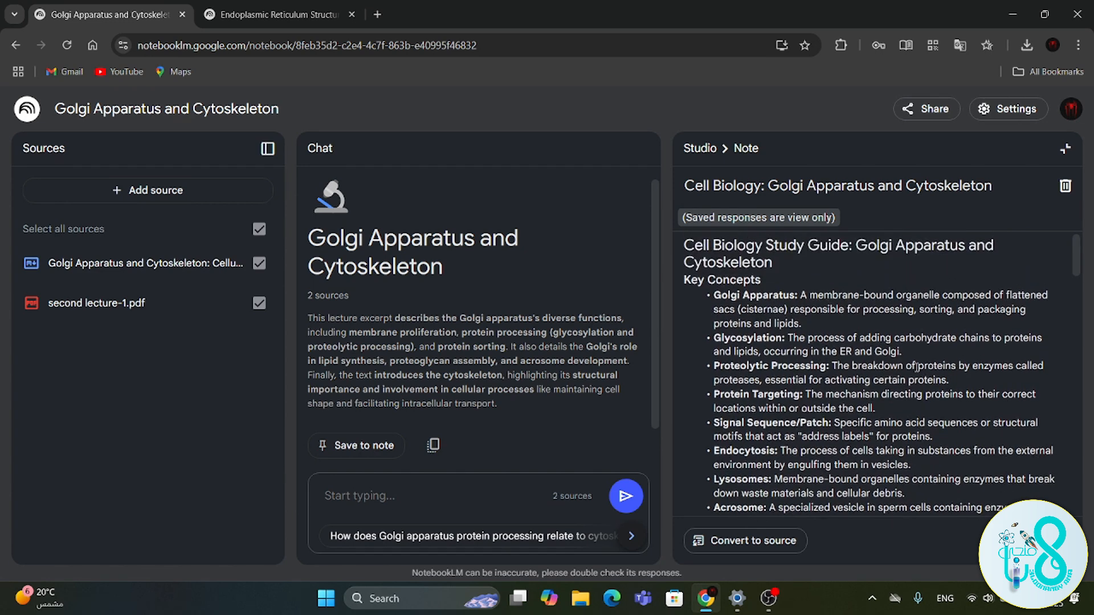
left_click(1065, 149)
Send the chat prompt "make mcq questions around 30 questions and put they answers in a pdf" and read the reply.
left_click(544, 484)
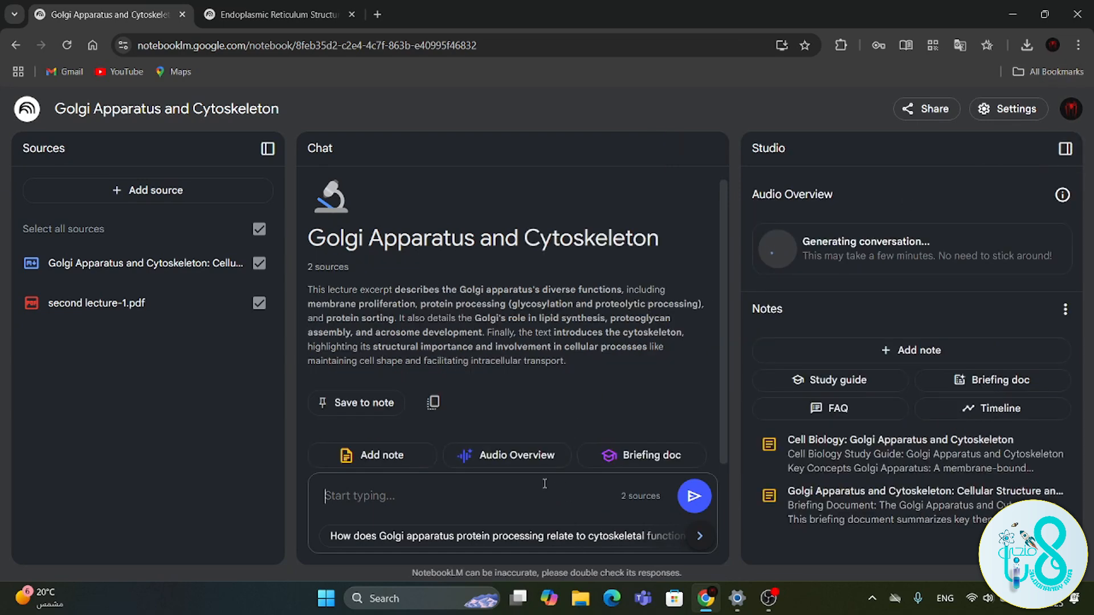
type("make ")
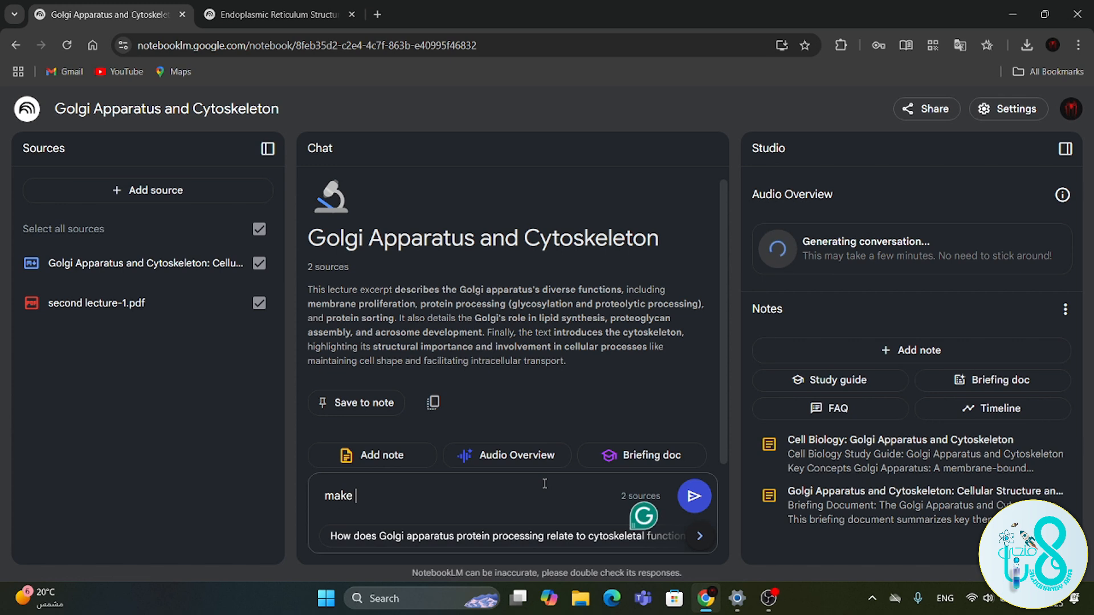
type("mcq quest")
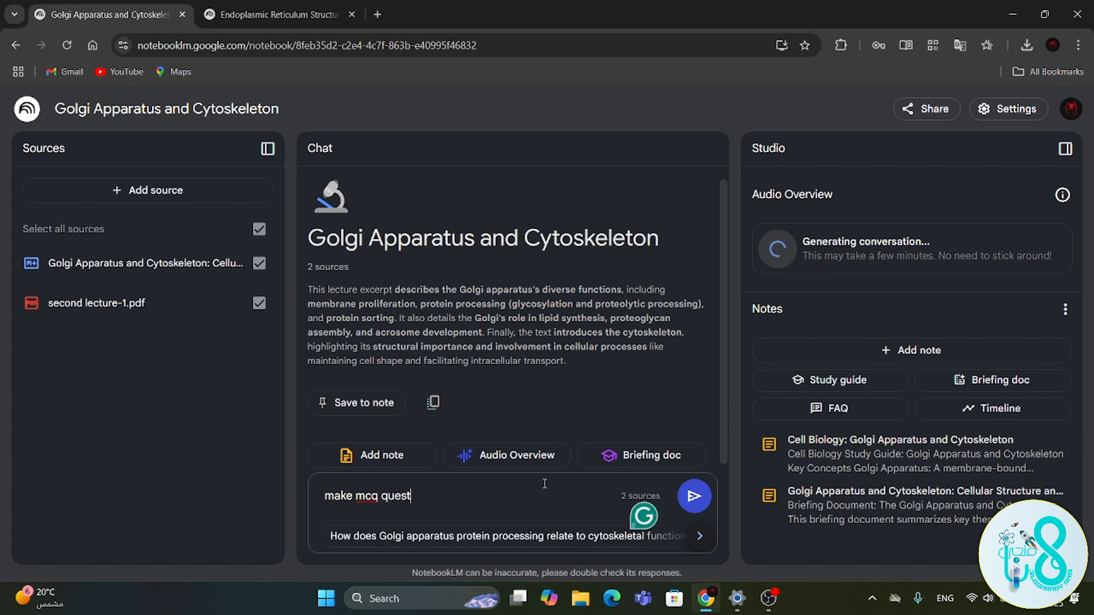
type("ions ar")
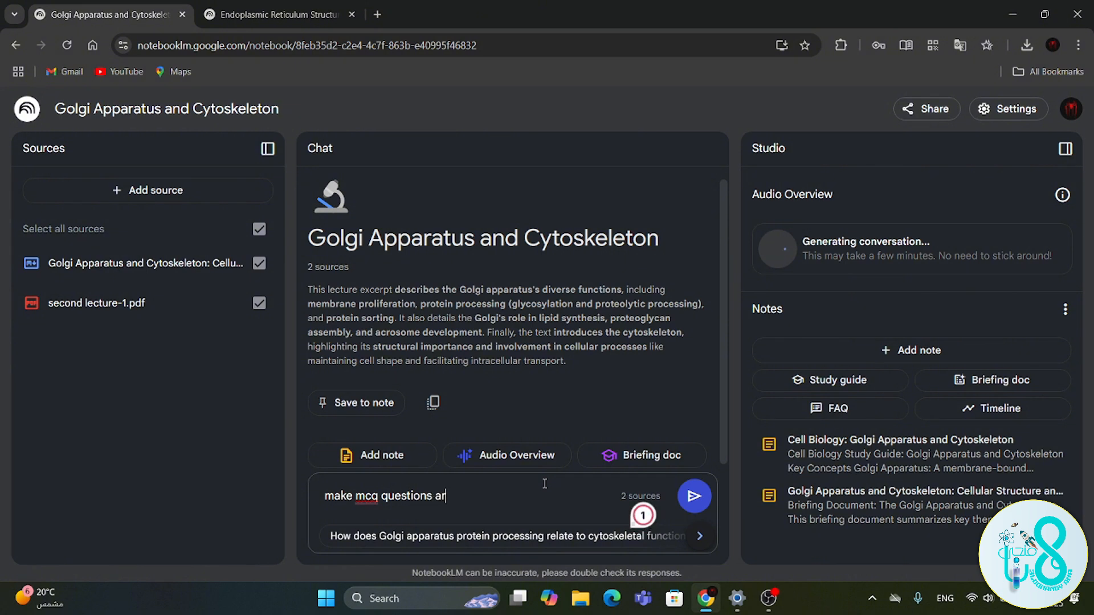
type("ound 3")
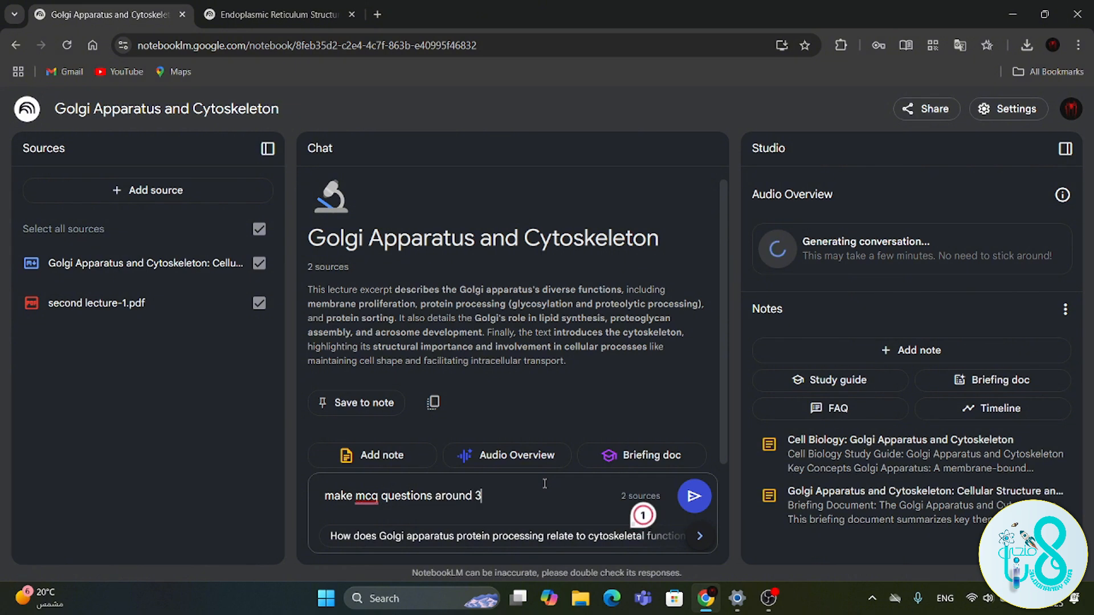
type("0 quest")
type("ions")
type(" a")
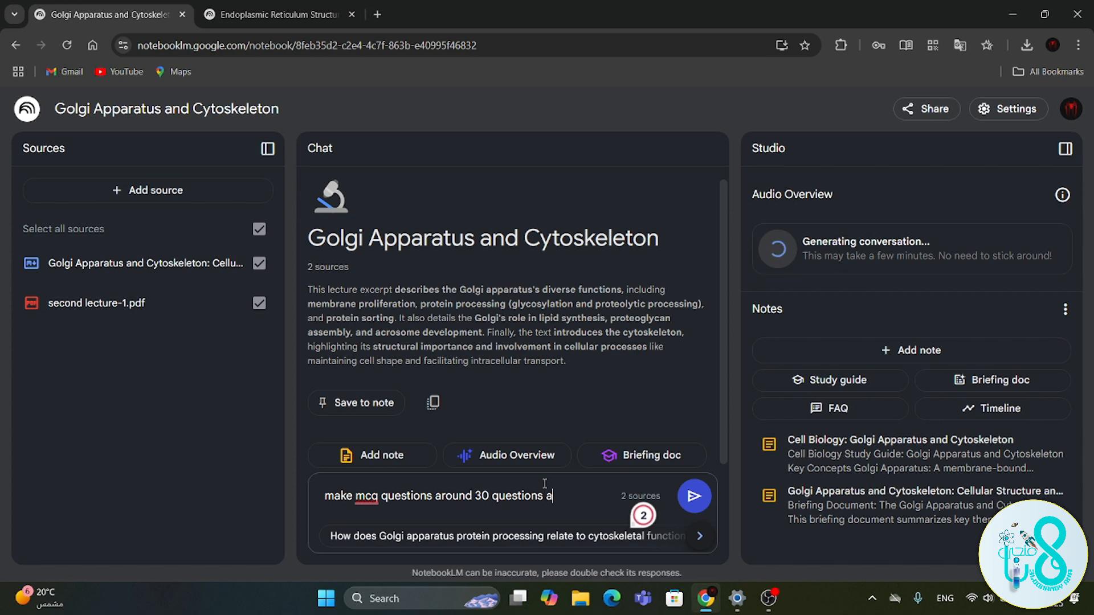
type("nd put they ans")
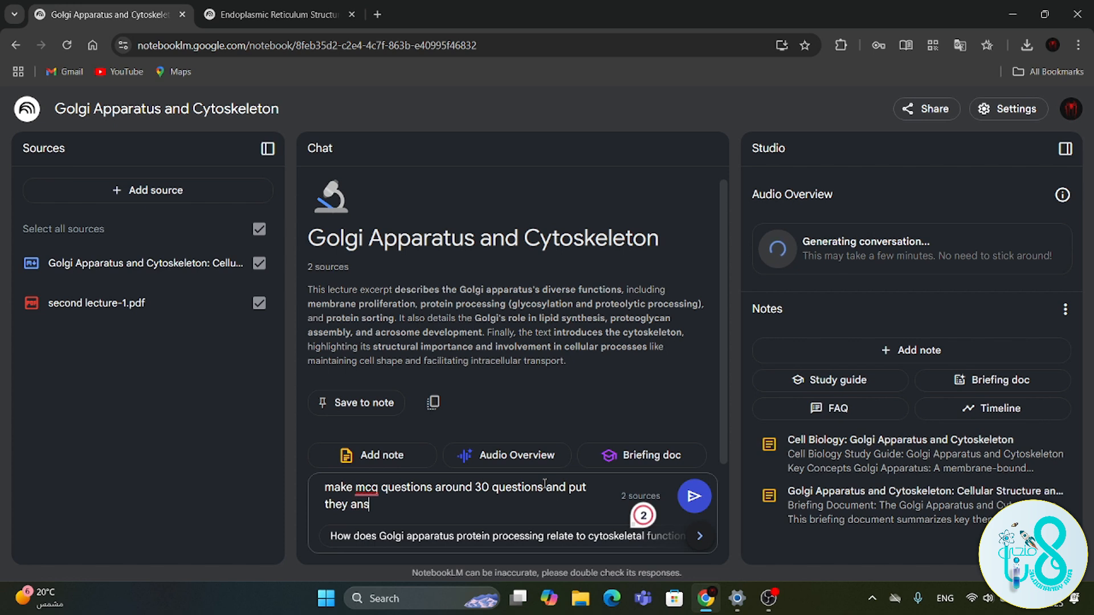
type("wers in a odf")
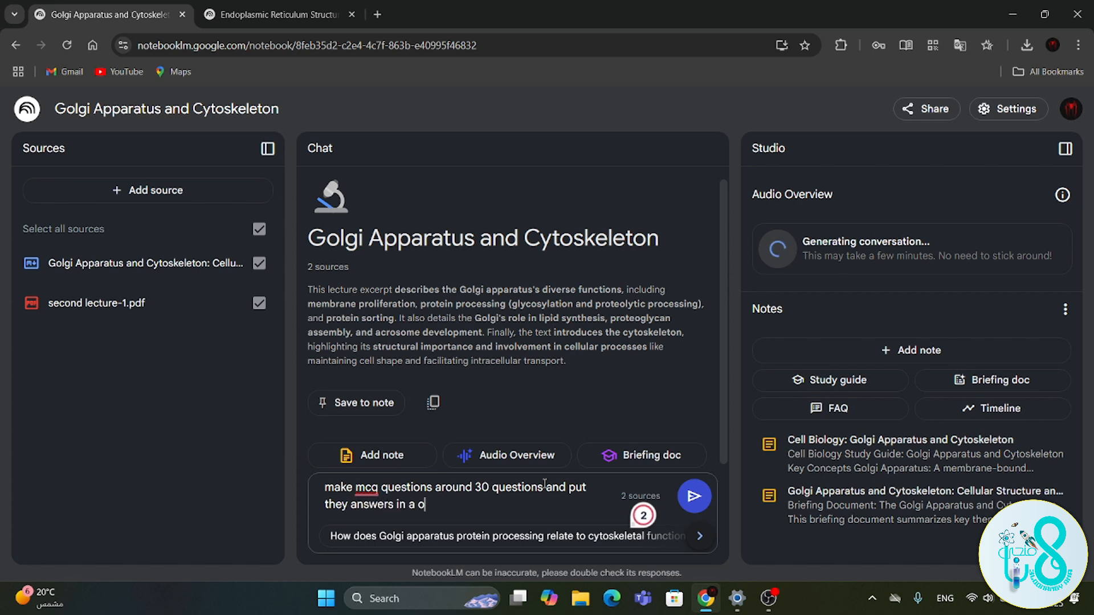
key("BackSpace")
key("BackSpace")
key("BackSpace")
type("pdf")
key("Return")
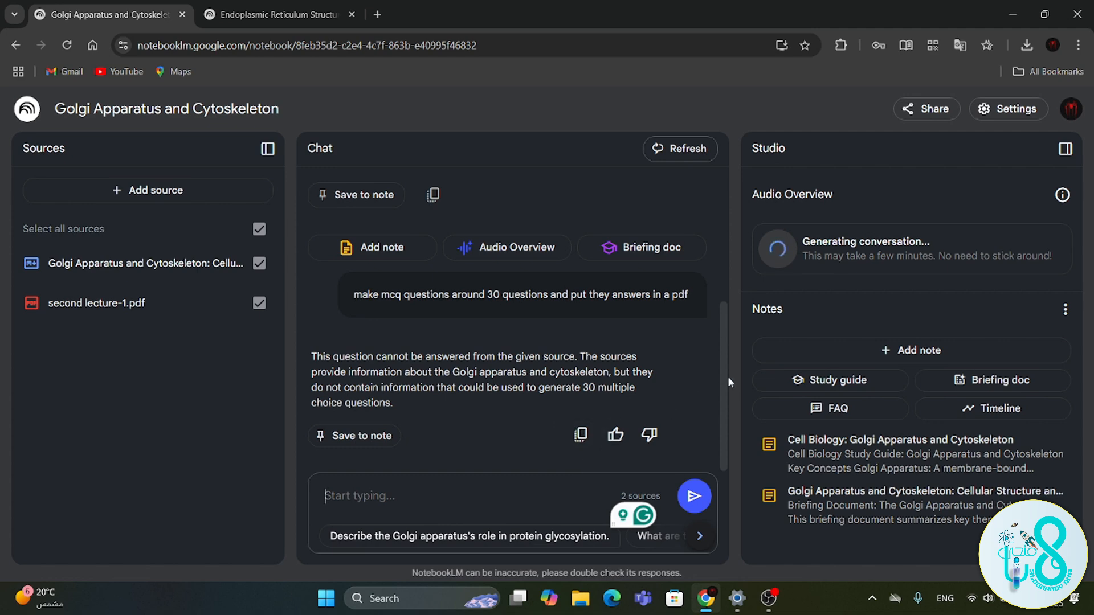
scroll(584, 356, "up", 1)
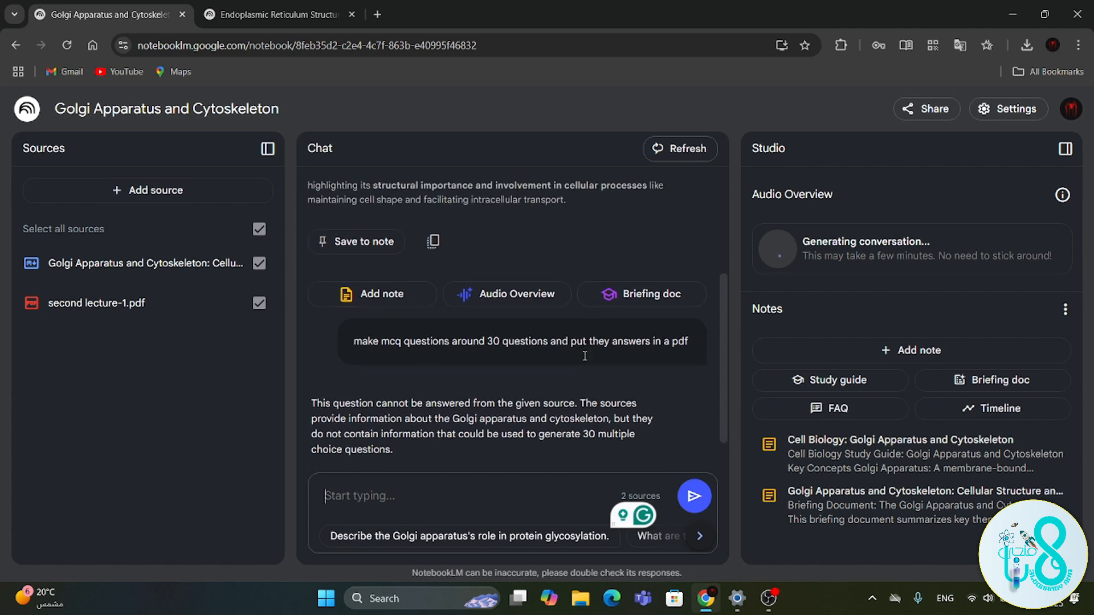
scroll(585, 356, "down", 1)
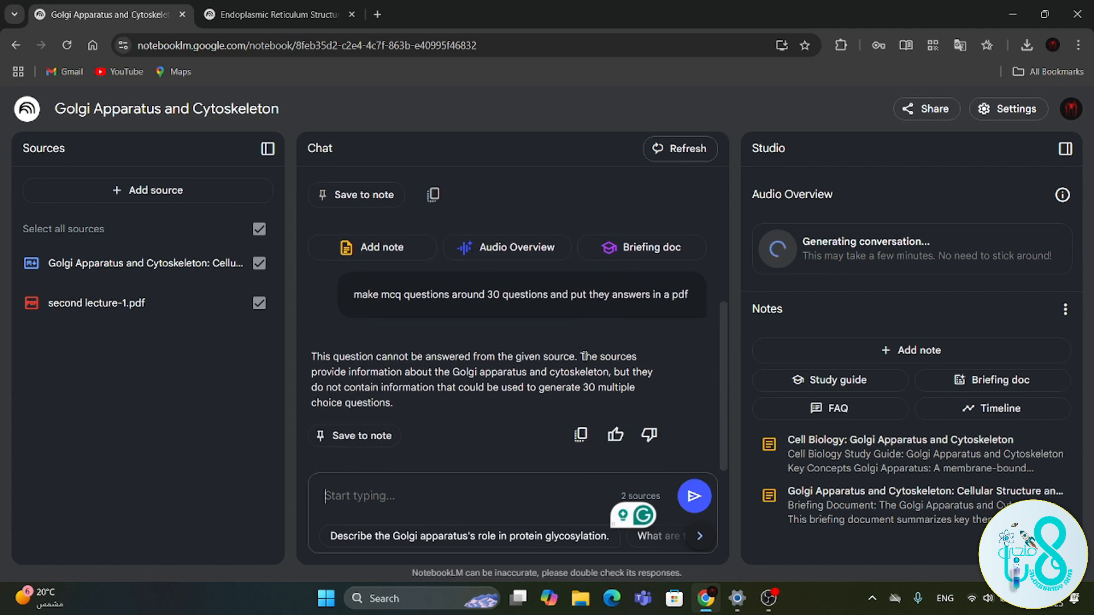
In the open Endoplasmic Reticulum notebook, read through the Multiple Choice Questions note, convert it into a source, and close the note.
left_click(289, 5)
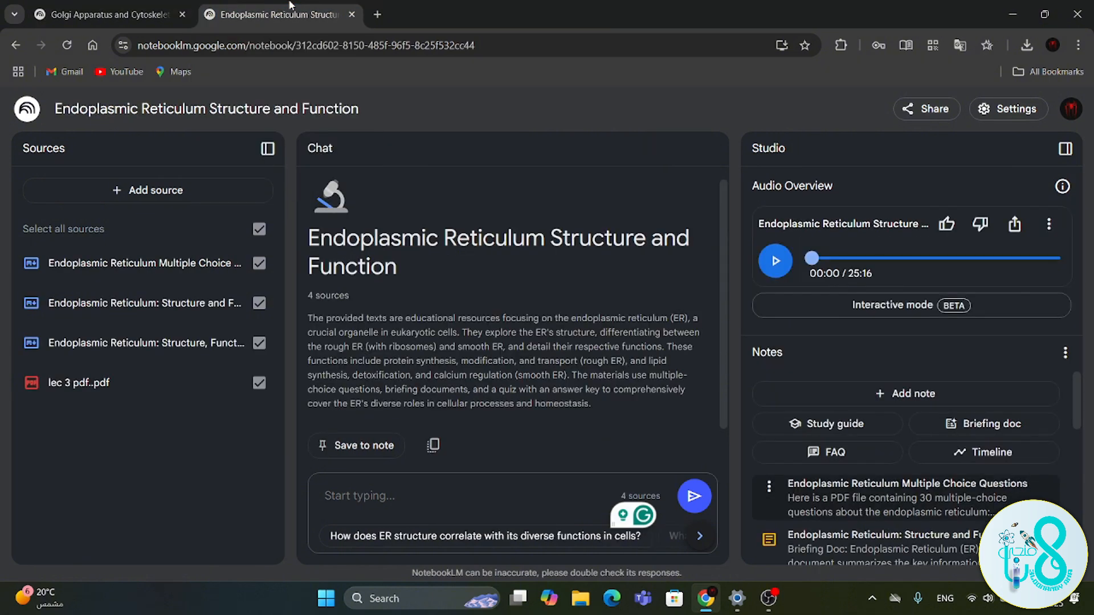
scroll(478, 290, "down", 1)
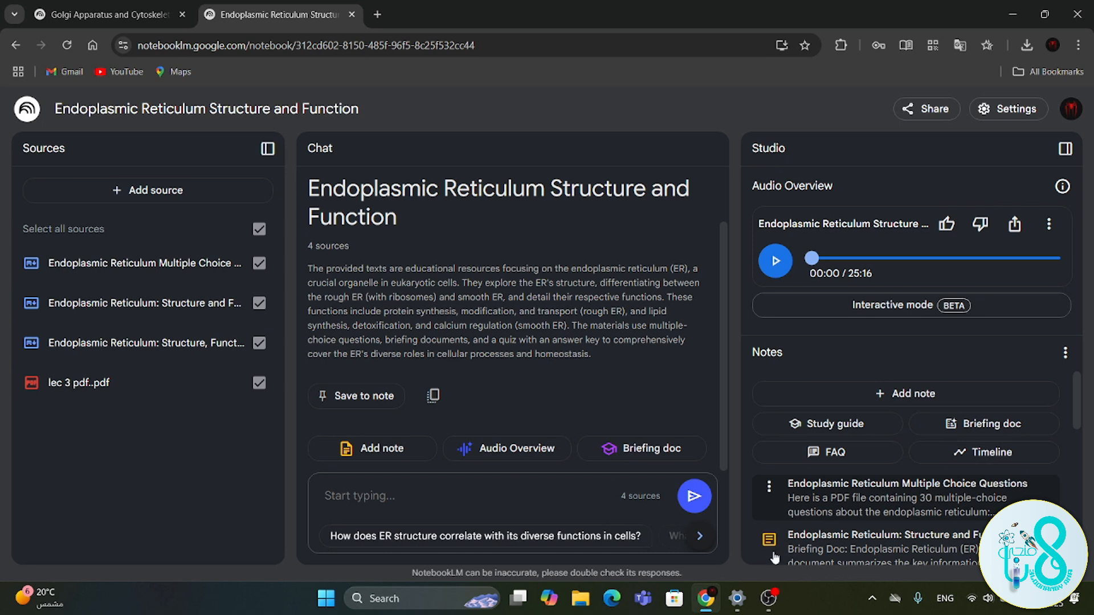
left_click(951, 500)
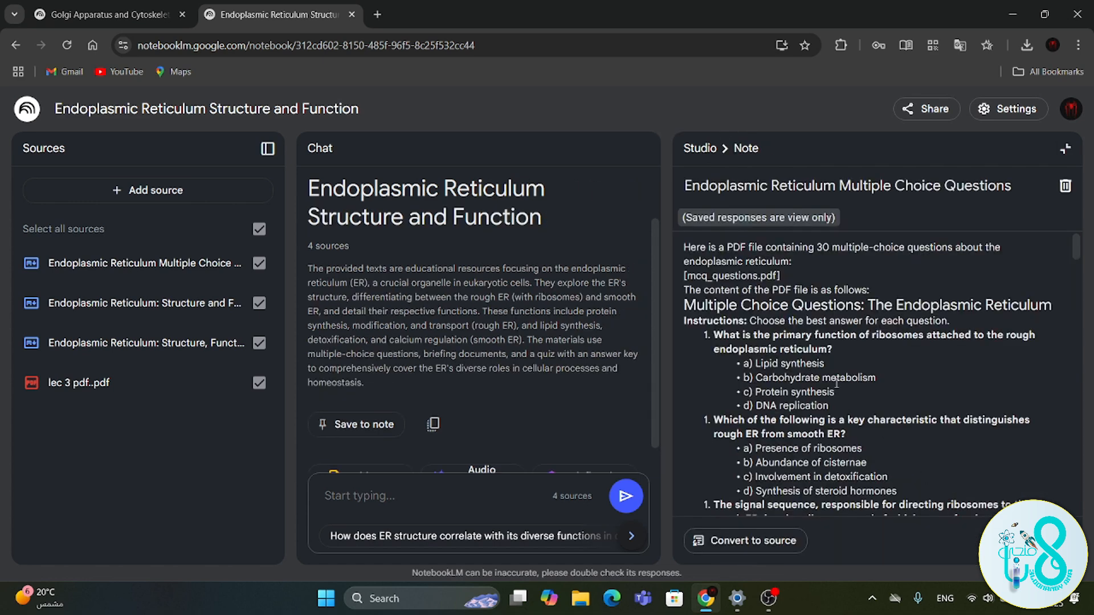
scroll(836, 384, "down", 2)
scroll(836, 384, "down", 4)
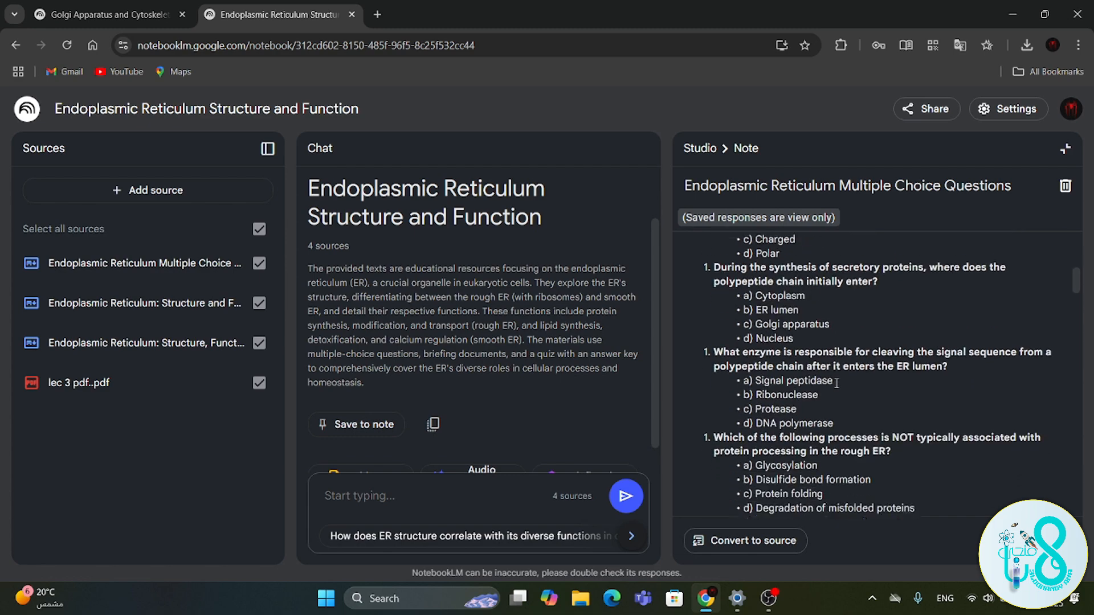
scroll(836, 384, "down", 10)
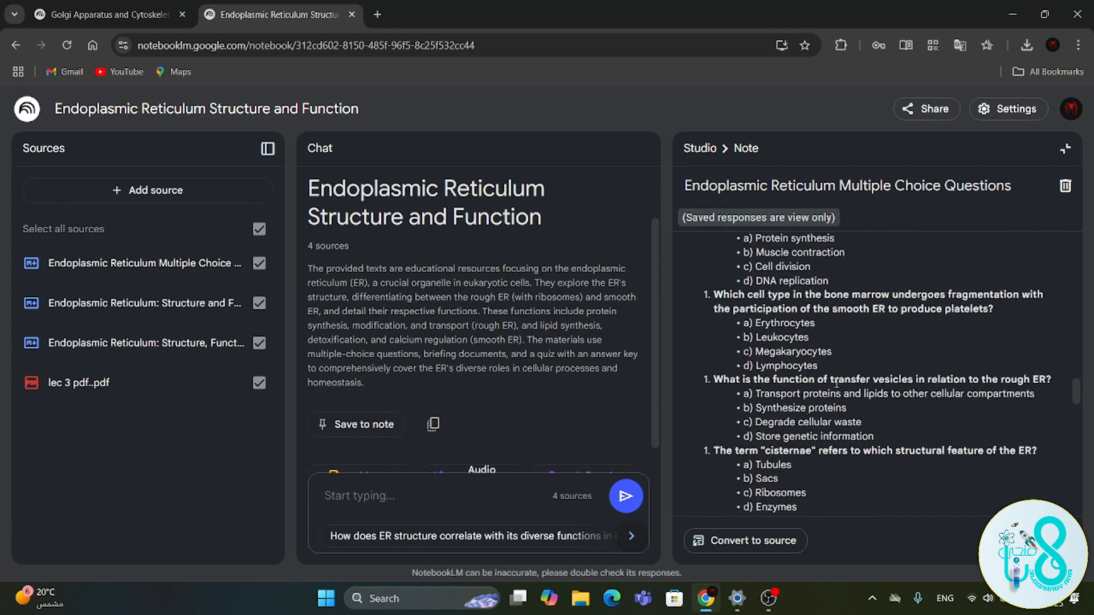
scroll(837, 384, "down", 10)
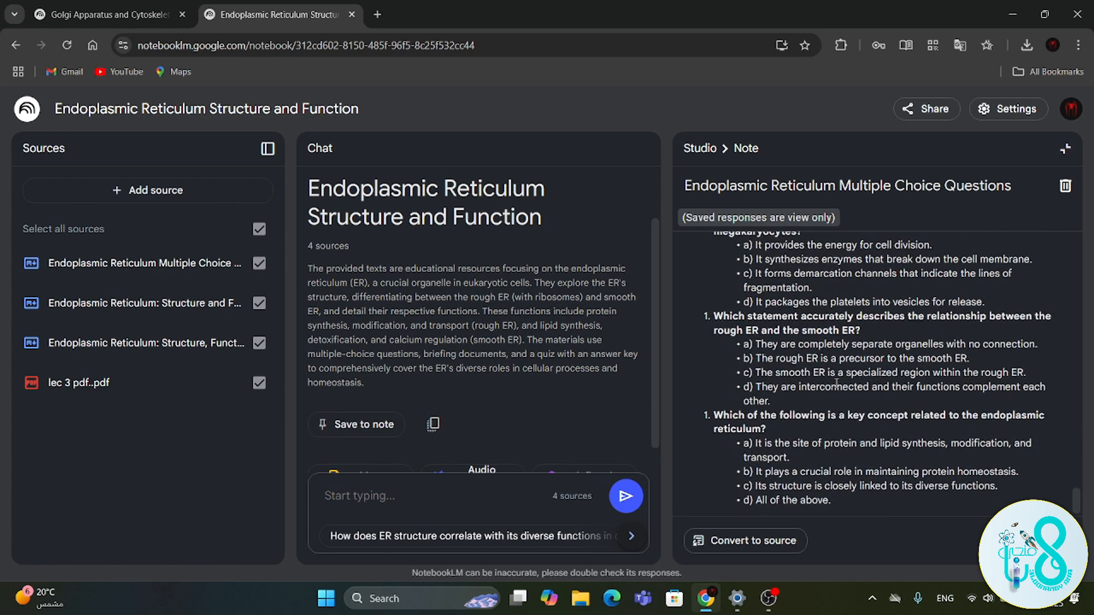
left_click(772, 548)
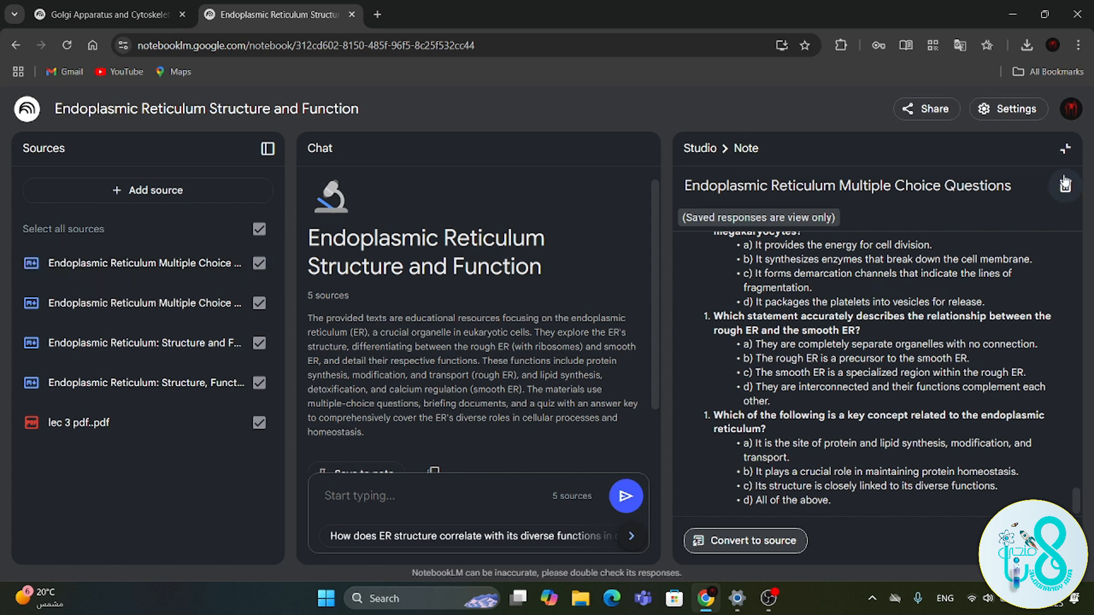
left_click(1066, 151)
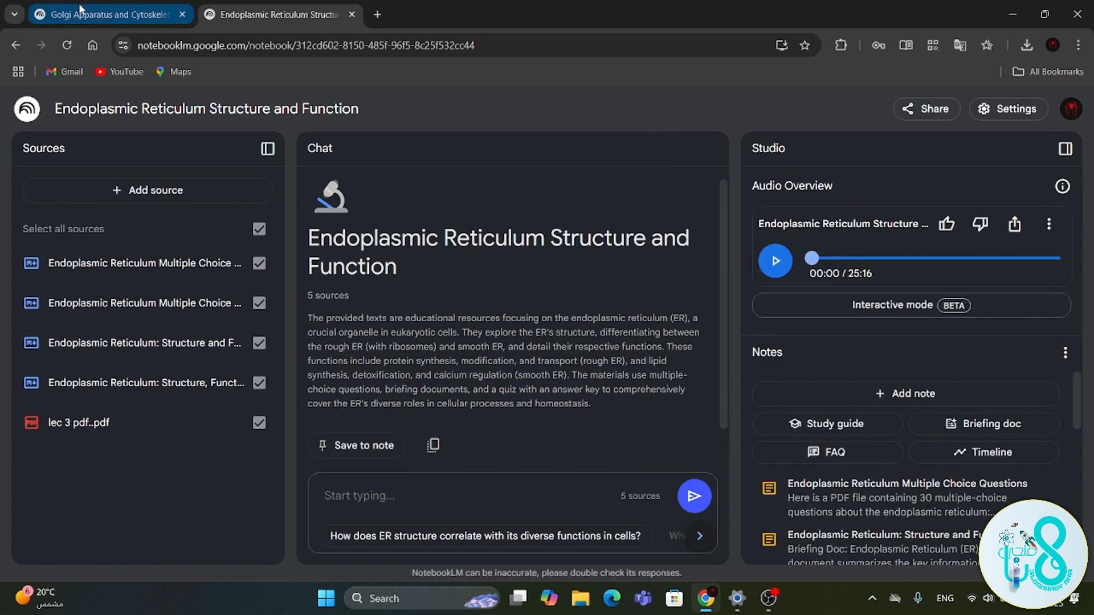
Return to the Golgi Apparatus and Cytoskeleton notebook, play its audio overview, skip ahead in the recording, and pause it.
left_click(85, 12)
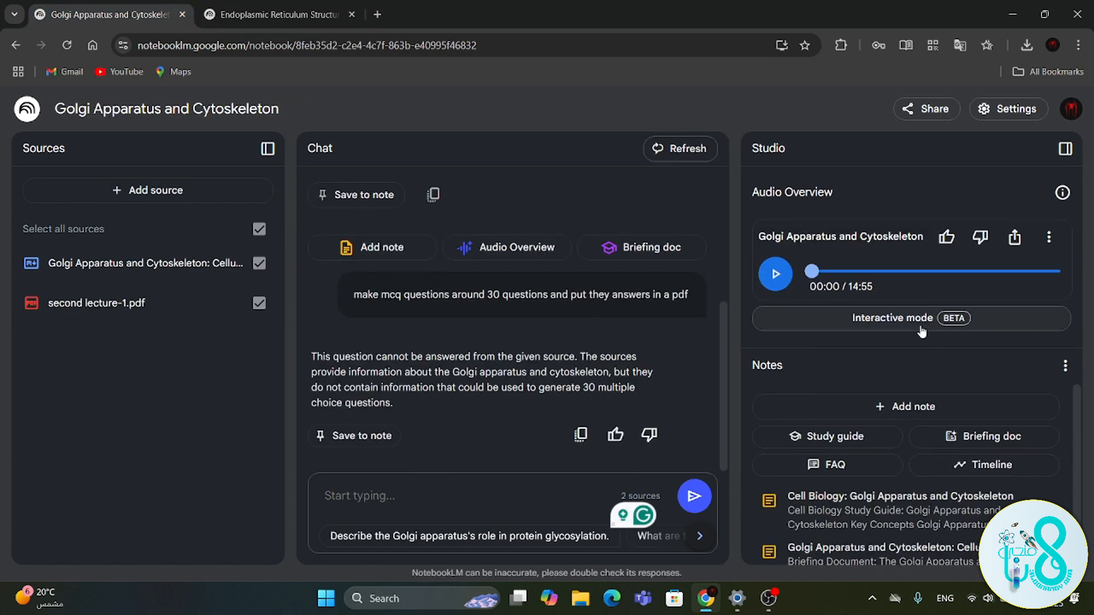
left_click(779, 278)
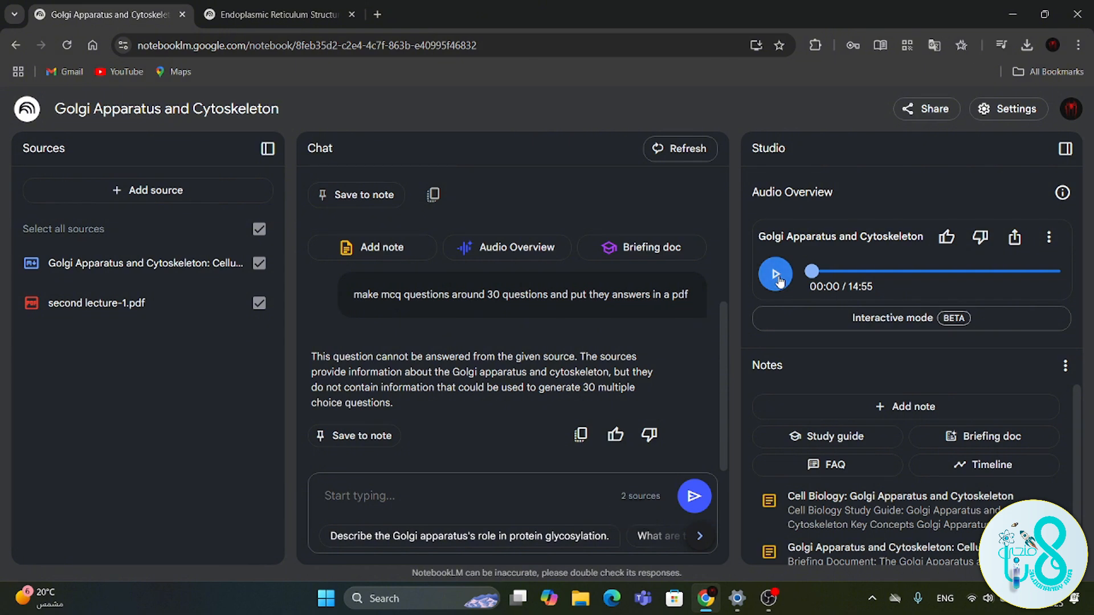
left_click(844, 278)
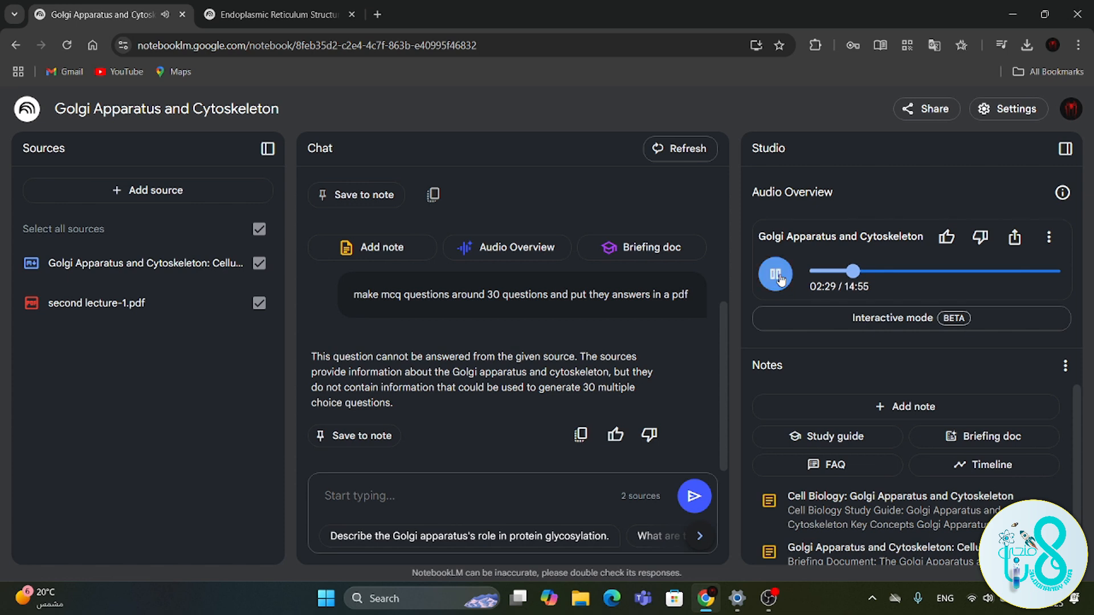
left_click(780, 278)
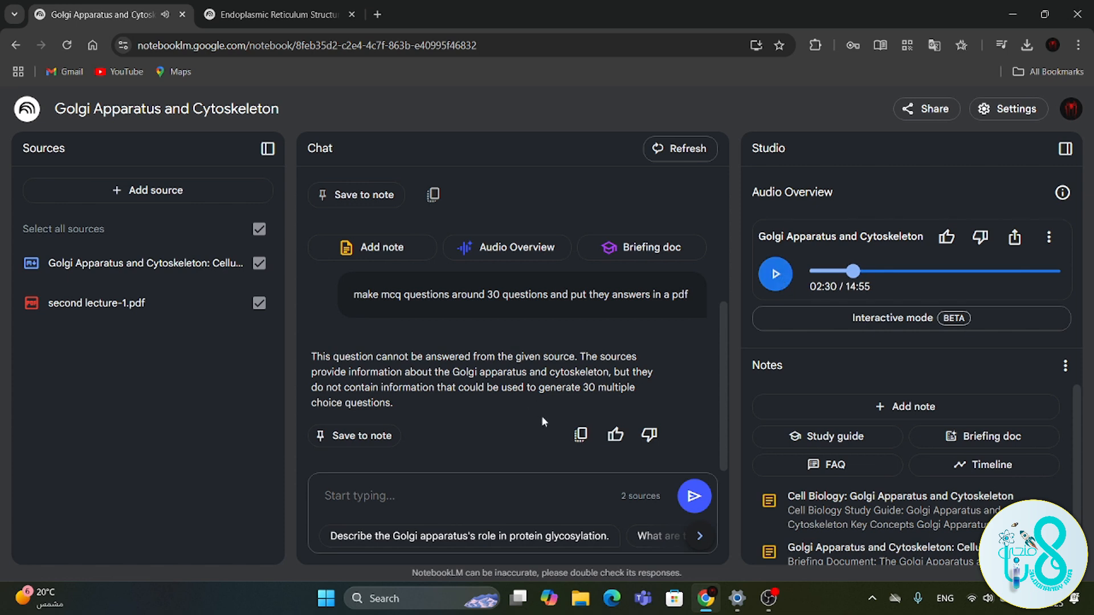